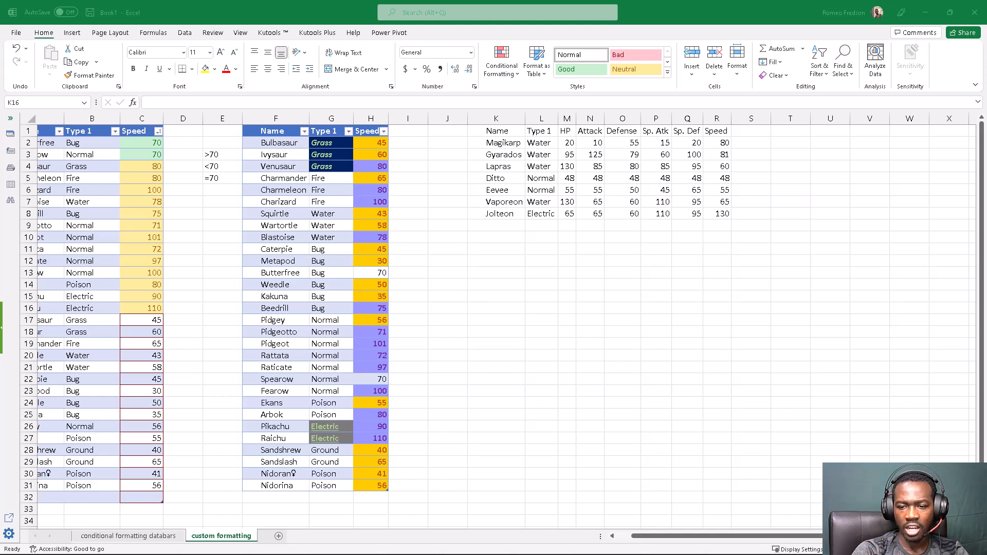
Step: Select the Name, Type 1 and Speed data in F2:H31 and open the conditional formatting rules manager for it
click(290, 235)
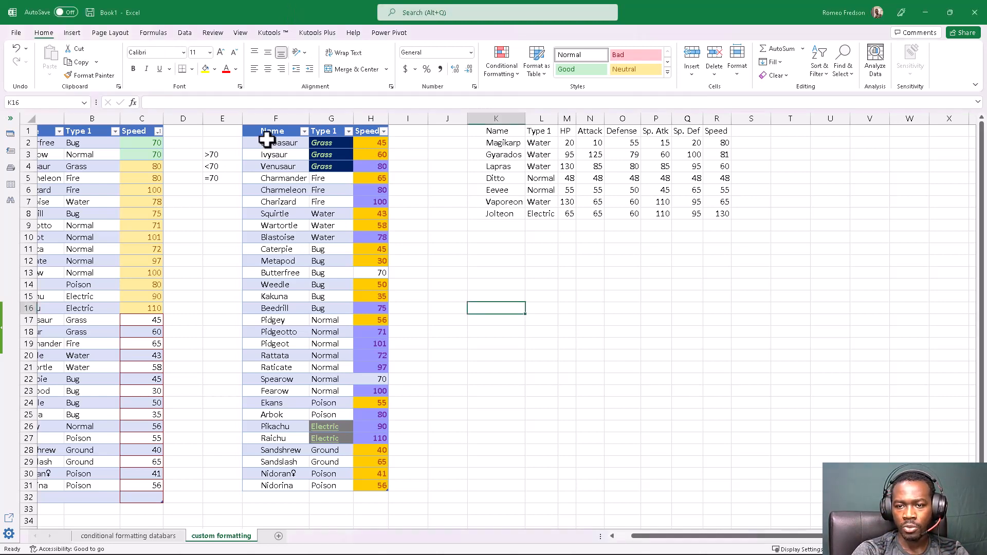
drag(267, 139, 368, 486)
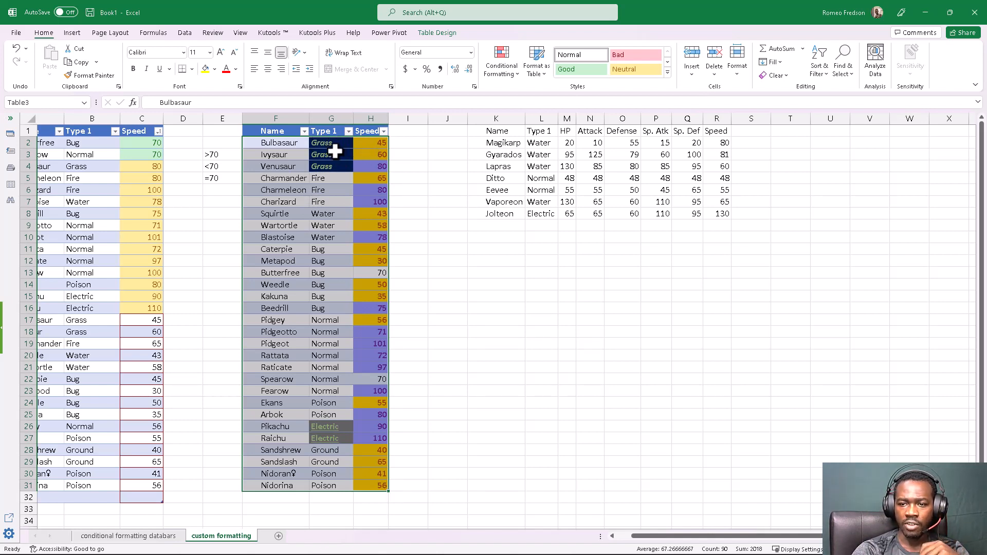
click(500, 68)
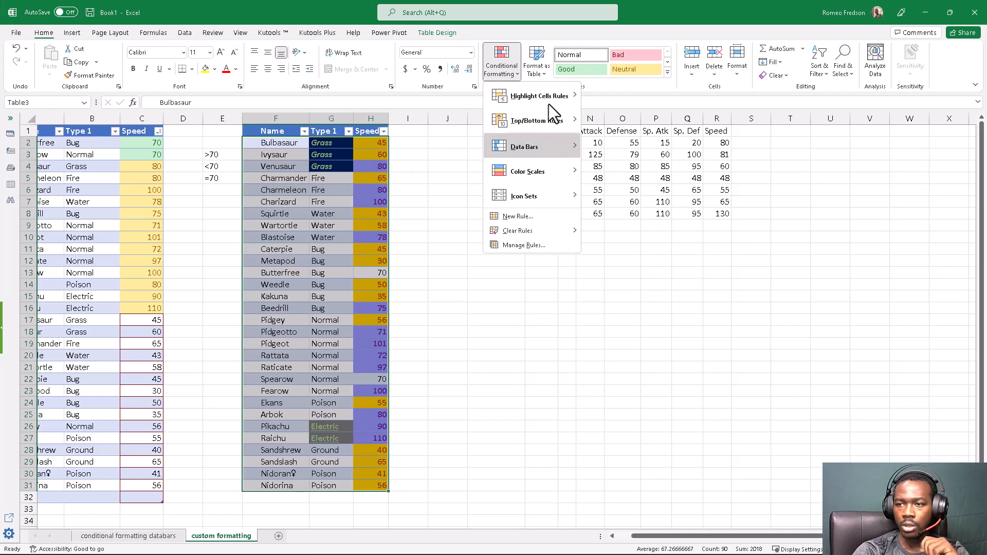
click(515, 258)
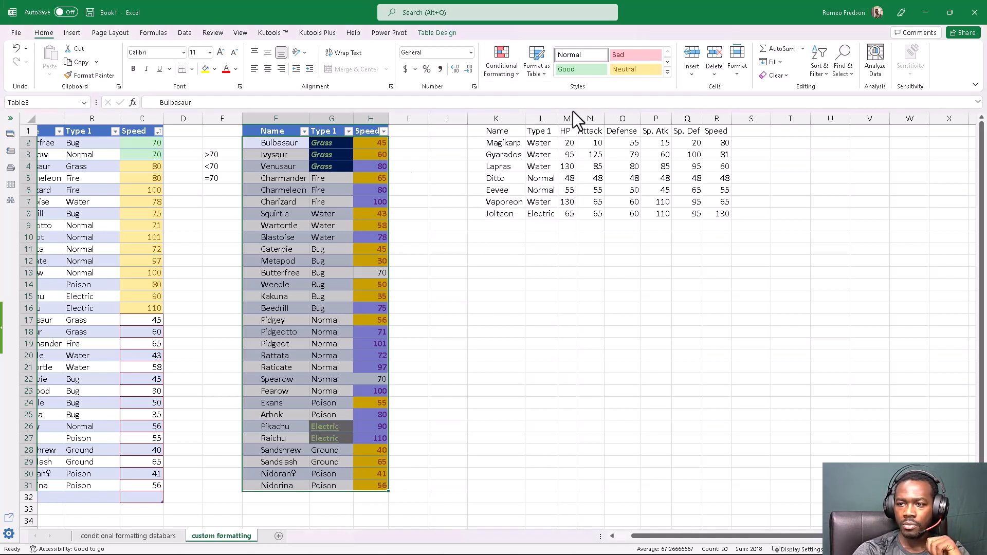
click(498, 68)
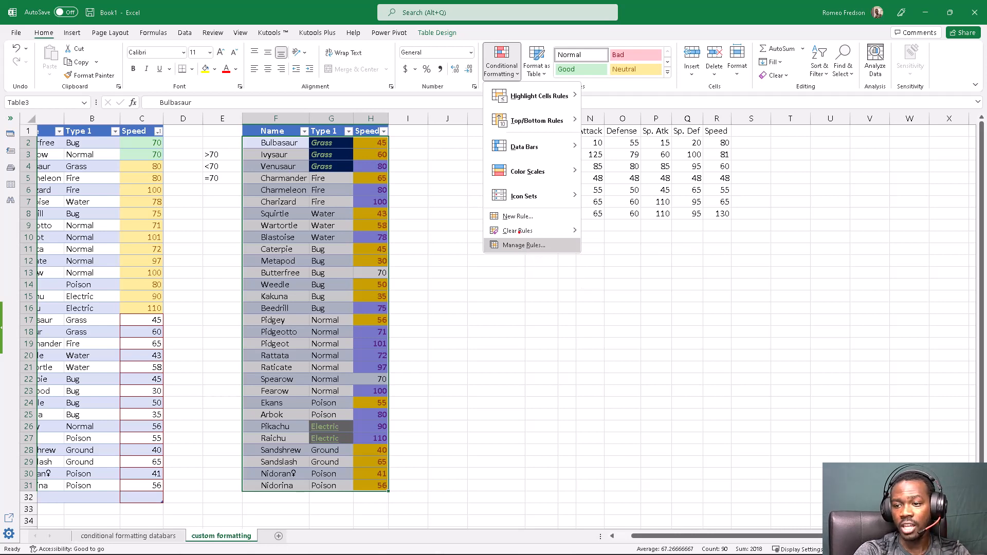
mouse_move(519, 232)
mouse_down()
mouse_move(489, 236)
mouse_move(524, 268)
mouse_move(586, 232)
mouse_move(509, 228)
mouse_up()
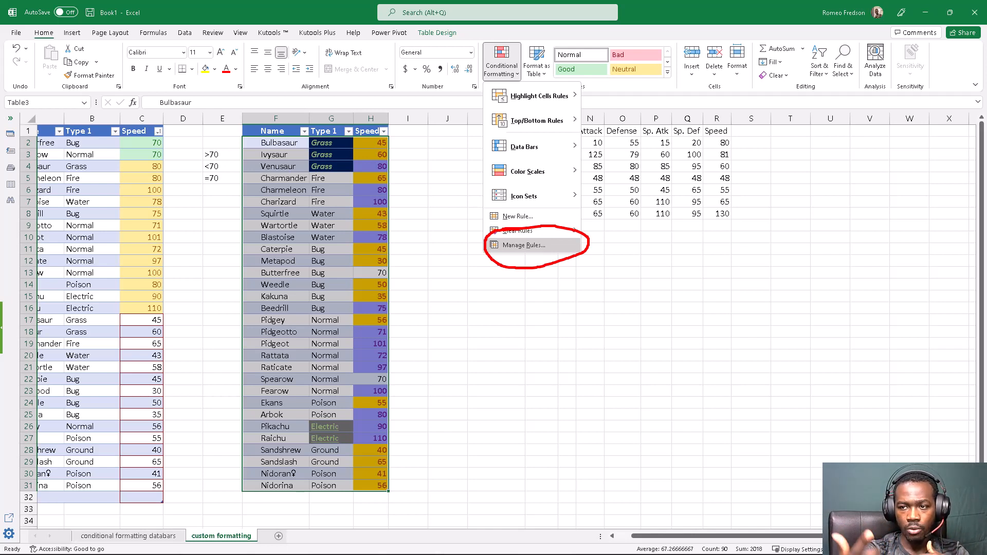
key(Escape)
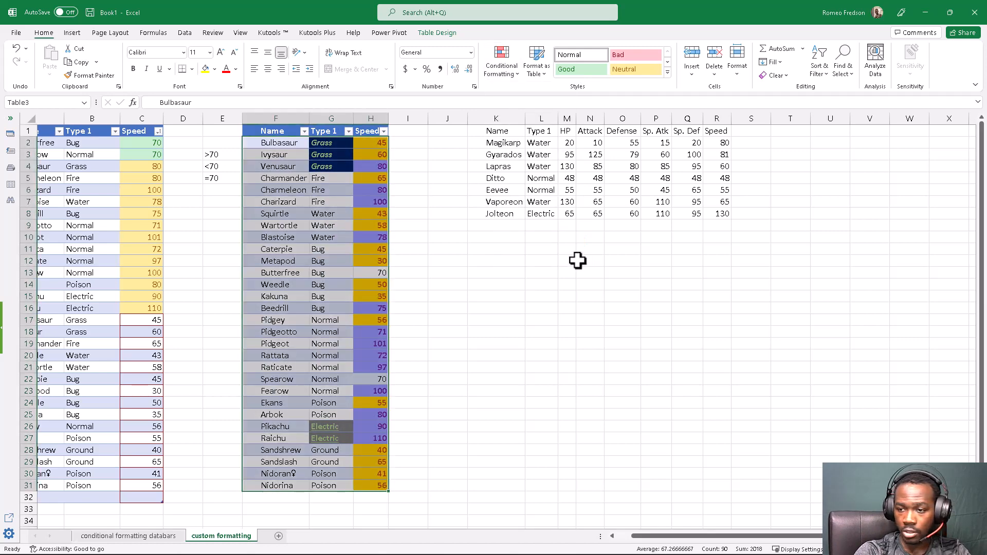
click(502, 68)
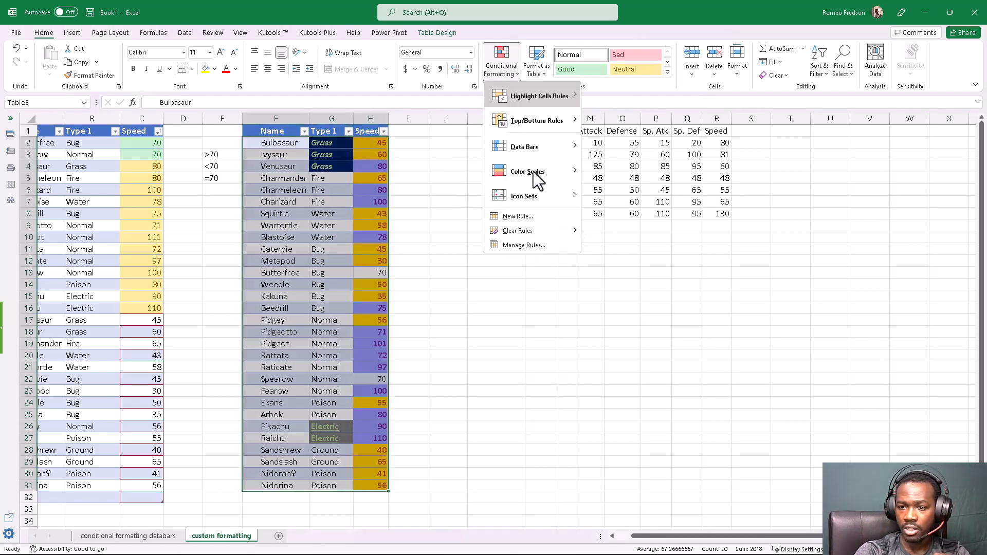
click(529, 246)
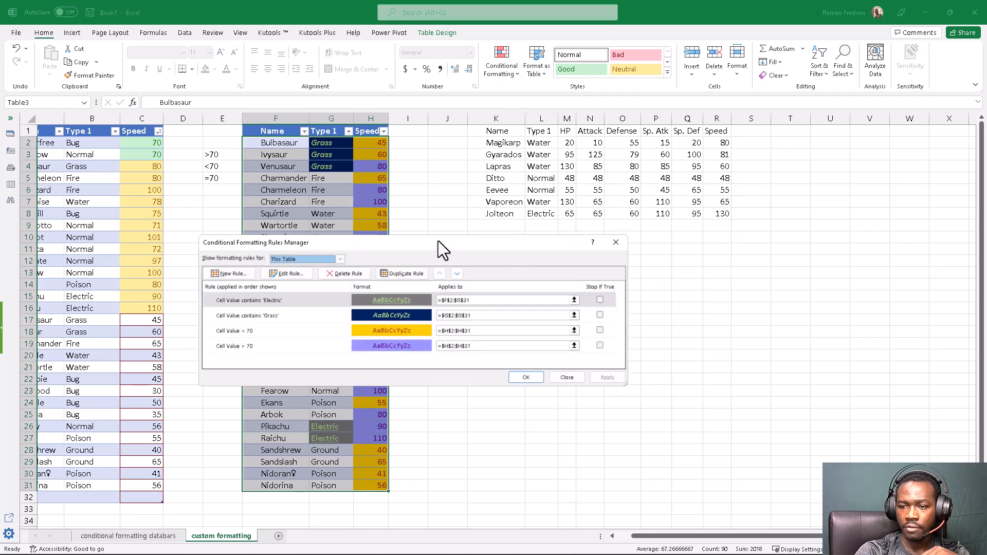
drag(470, 201, 469, 202)
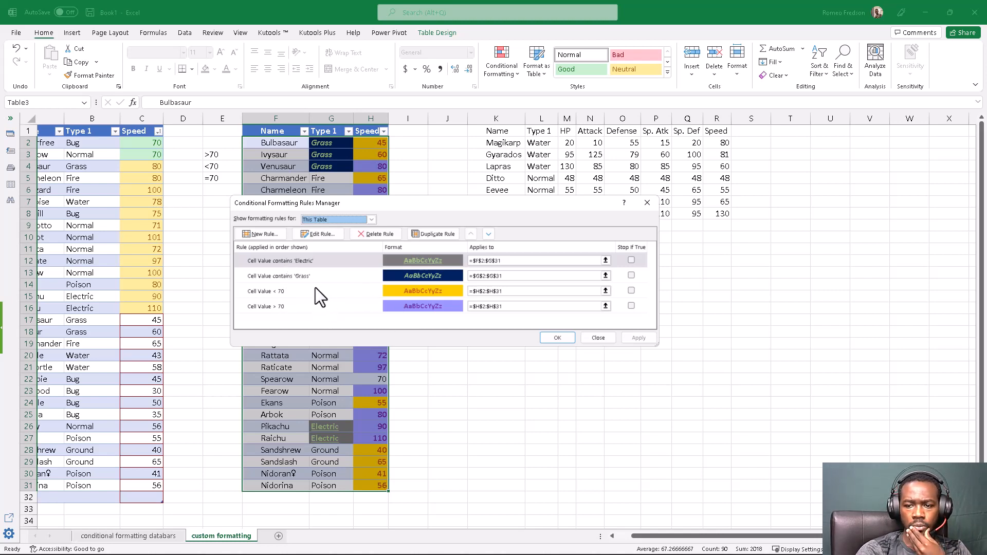
Step: Edit the rule for cells containing "Grass" and set its font colour to white
click(326, 276)
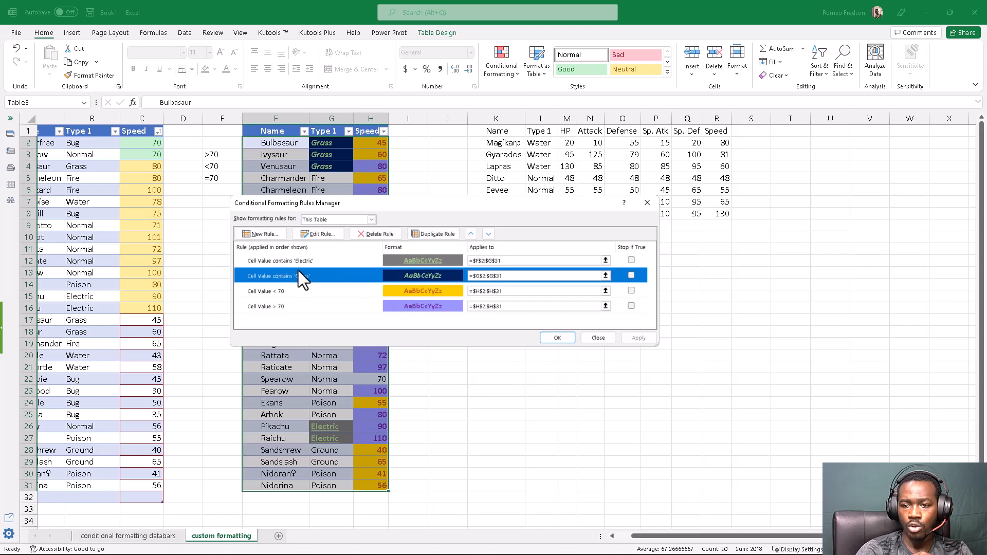
click(335, 291)
click(337, 276)
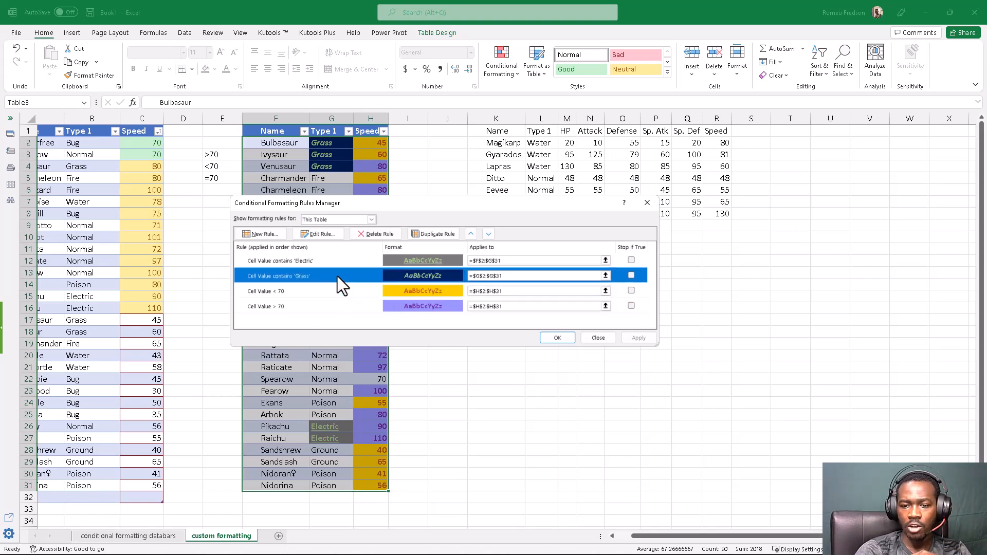
click(314, 234)
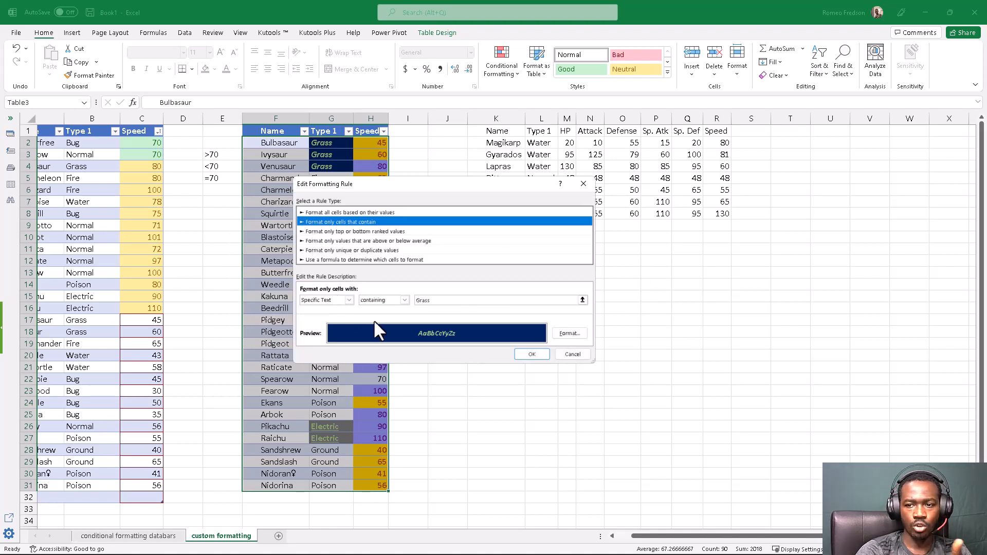
click(571, 337)
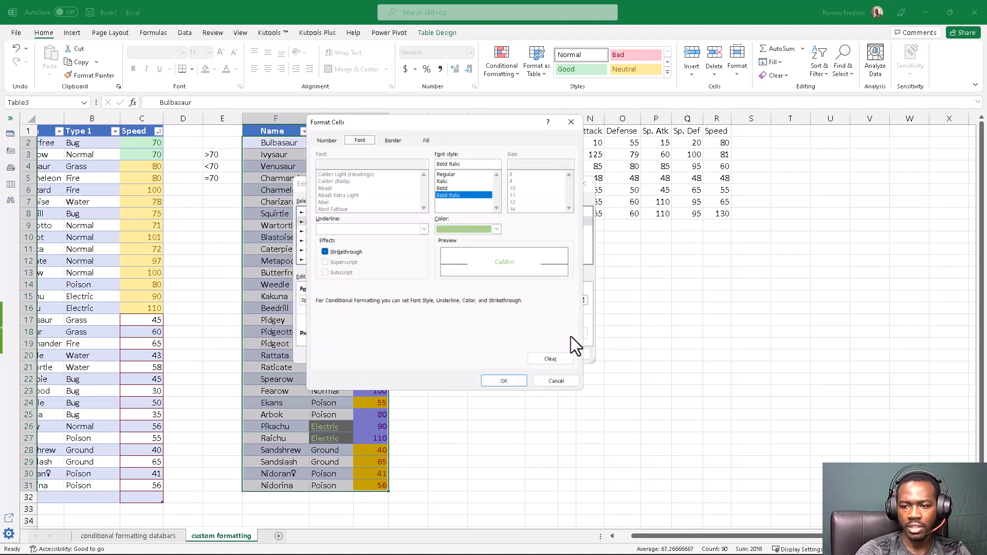
click(468, 230)
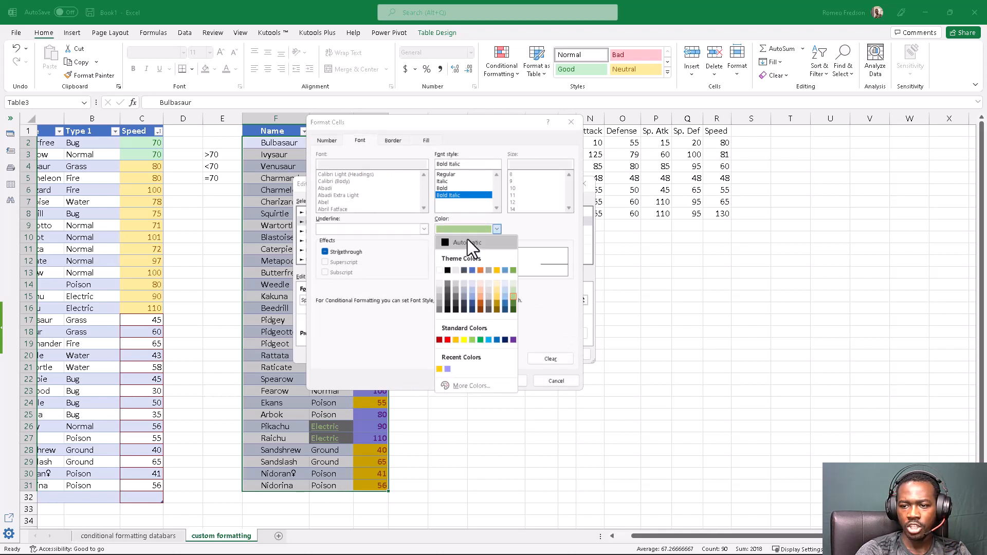
click(439, 271)
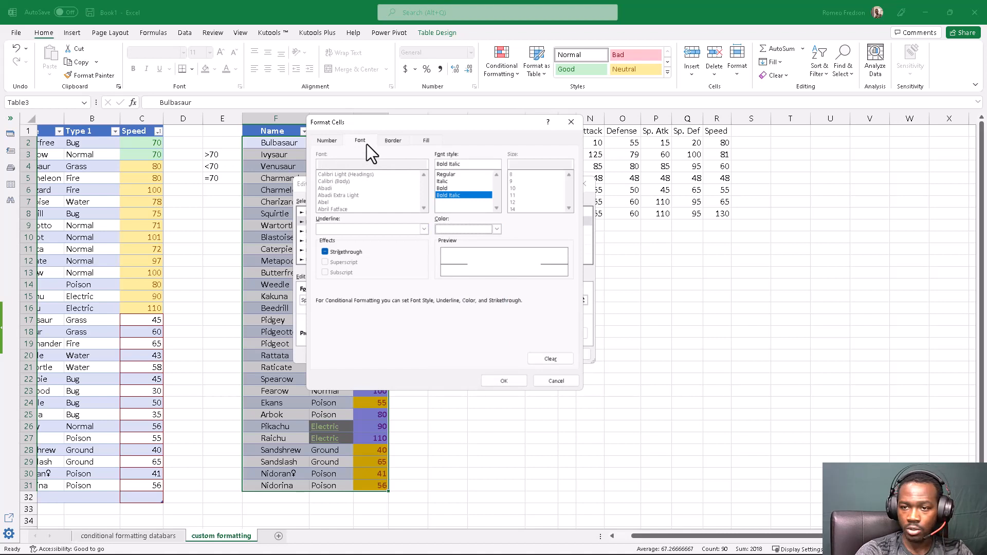
key(ctrl+2)
mouse_move(363, 132)
mouse_down()
mouse_move(344, 136)
mouse_move(369, 142)
mouse_up()
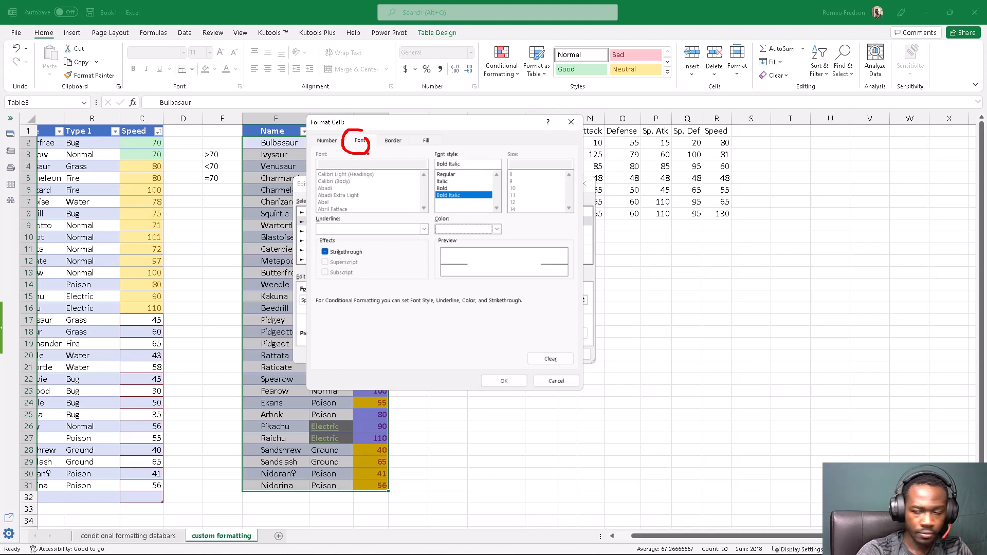
key(Escape)
Step: Change the Grass rule's fill to the standard orange colour and accept the edited rule
click(426, 141)
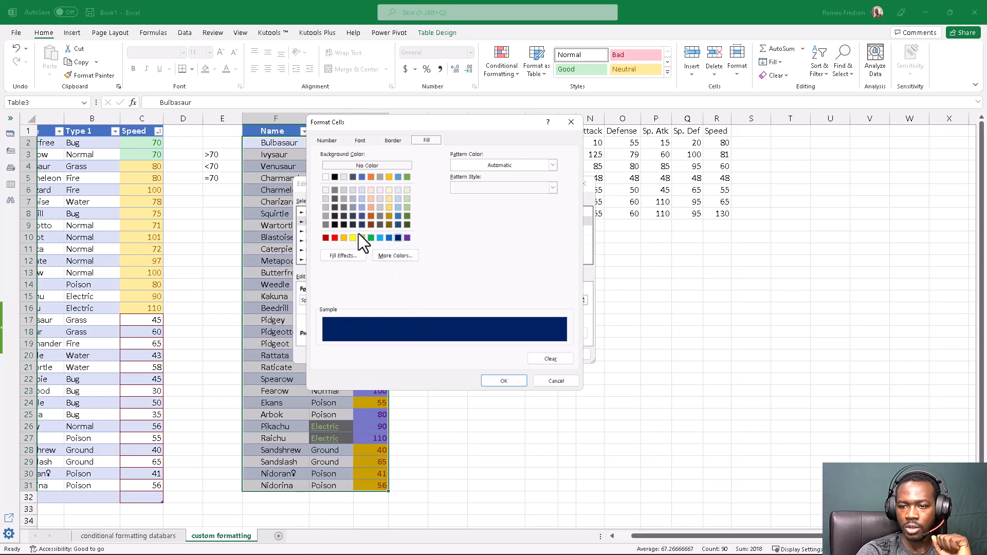
click(343, 237)
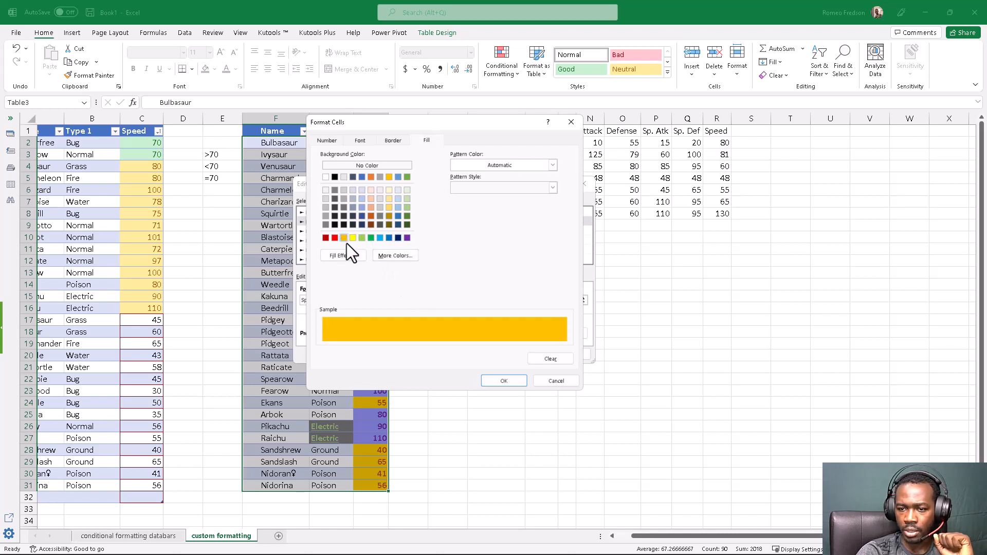
click(508, 381)
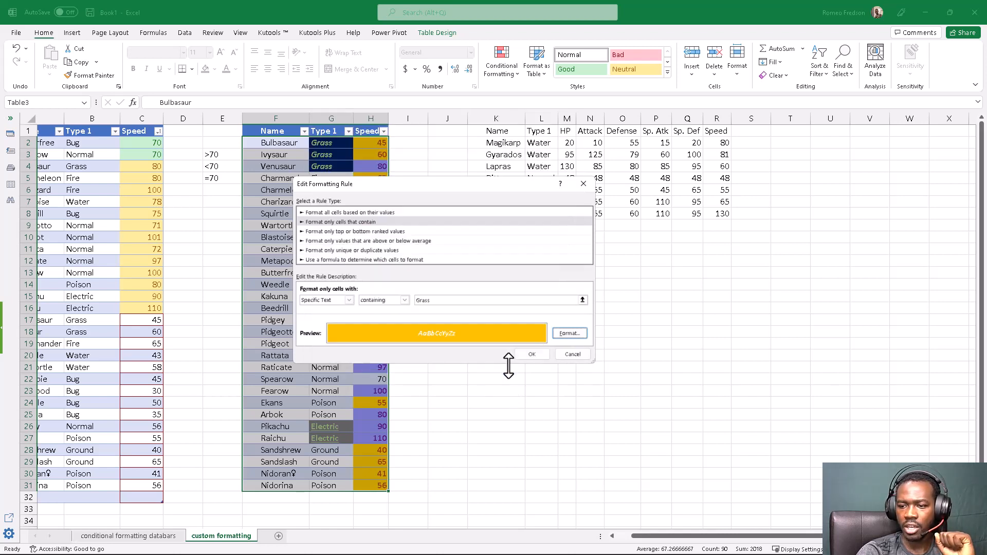
click(523, 353)
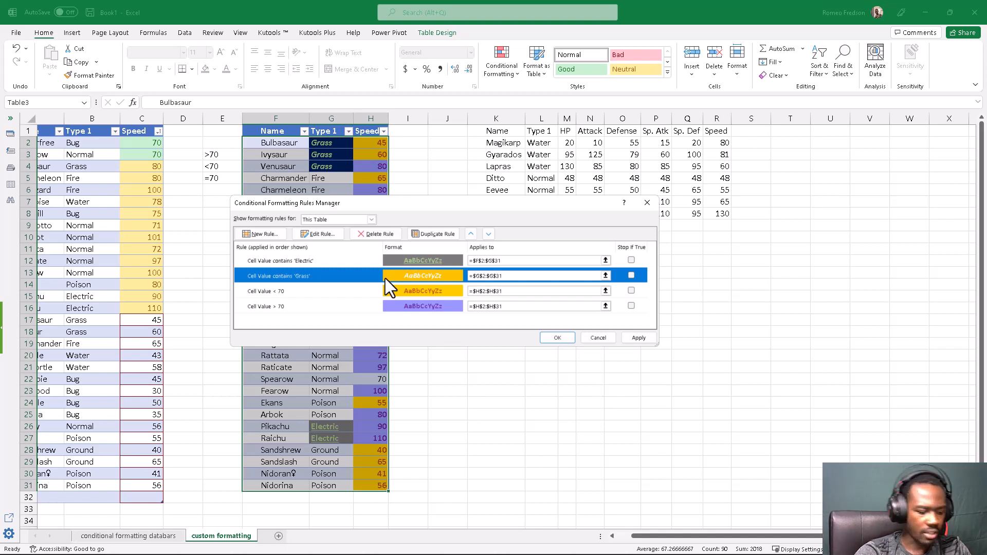
Step: Apply the edited Grass rule to the table and close the rules manager
mouse_move(251, 178)
mouse_down()
mouse_move(204, 175)
mouse_move(686, 449)
mouse_move(390, 134)
mouse_move(179, 171)
mouse_up()
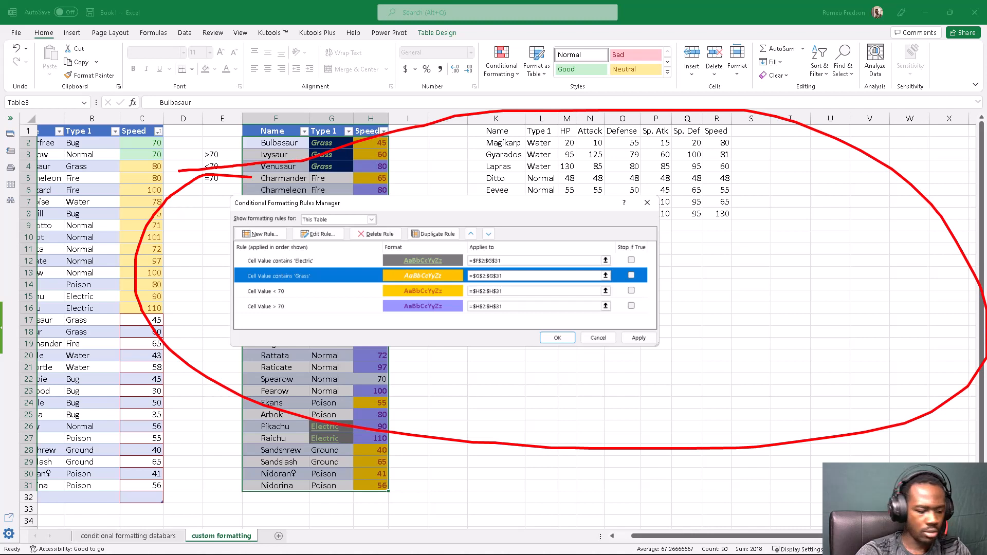
key(Escape)
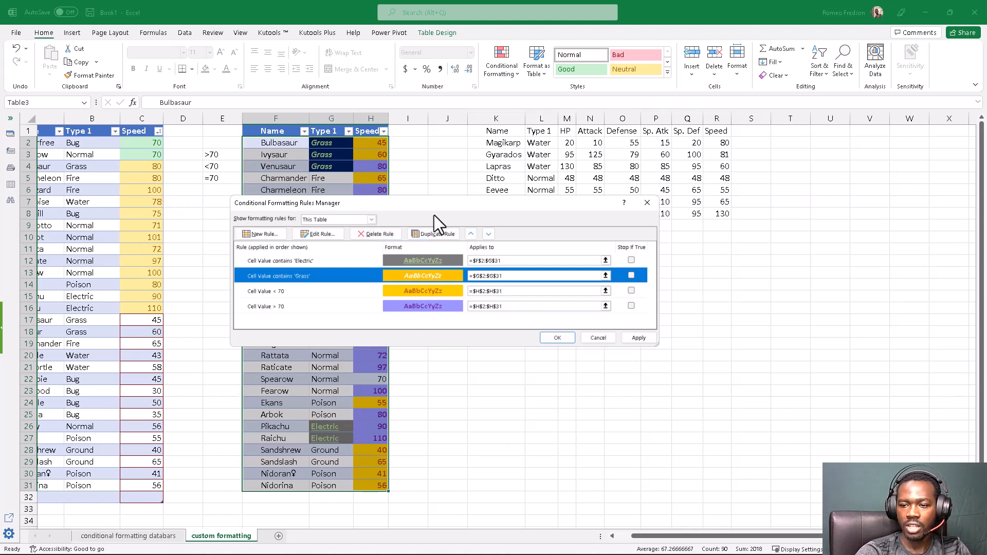
click(644, 338)
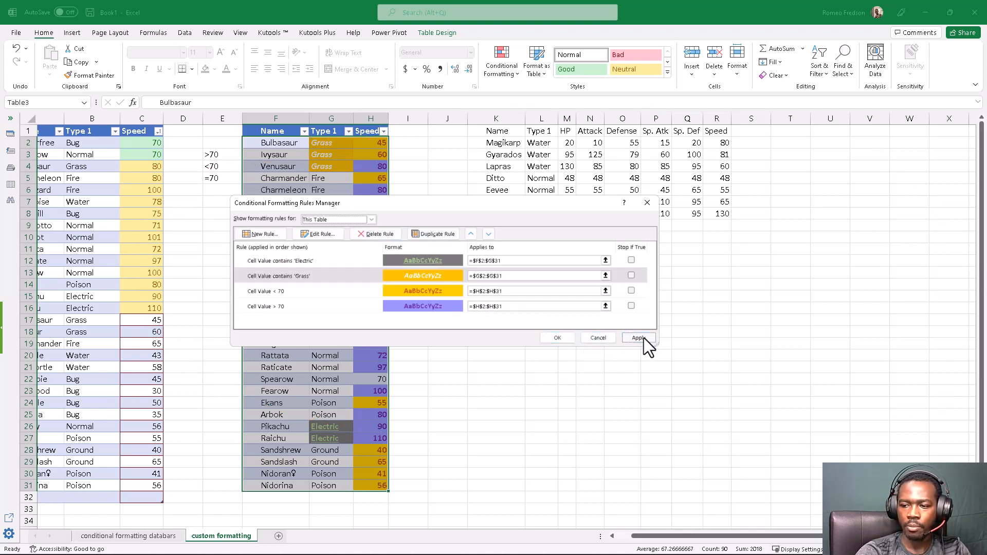
click(556, 338)
click(327, 175)
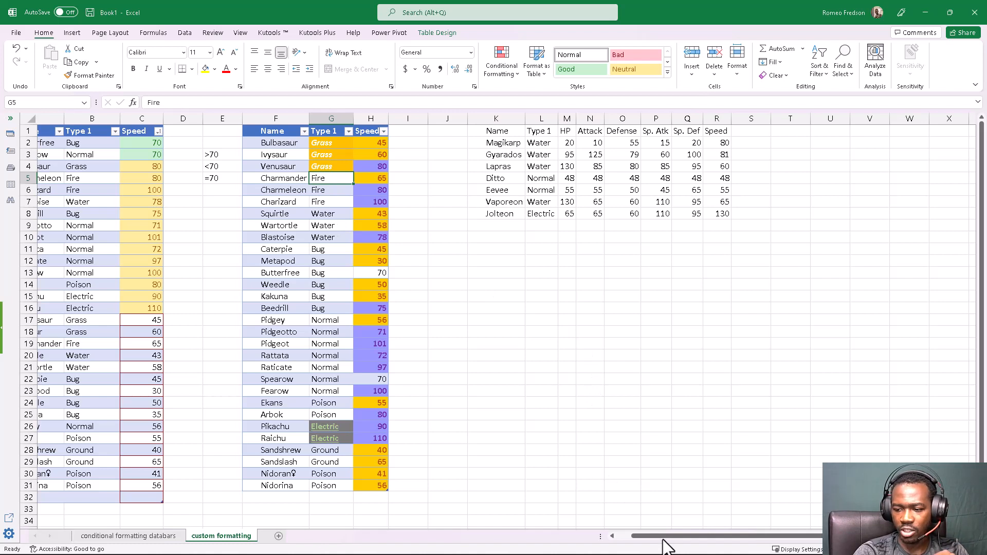
Step: Select the stats range K1:R8 and examine the Top/Bottom conditional formatting options available for it
scroll(663, 542, right, 1)
click(550, 379)
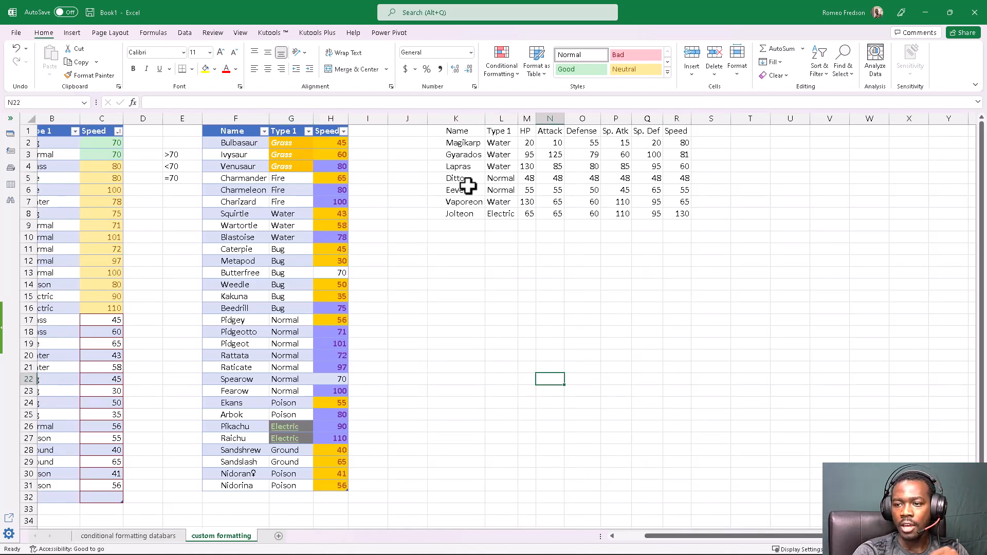
drag(450, 135, 689, 214)
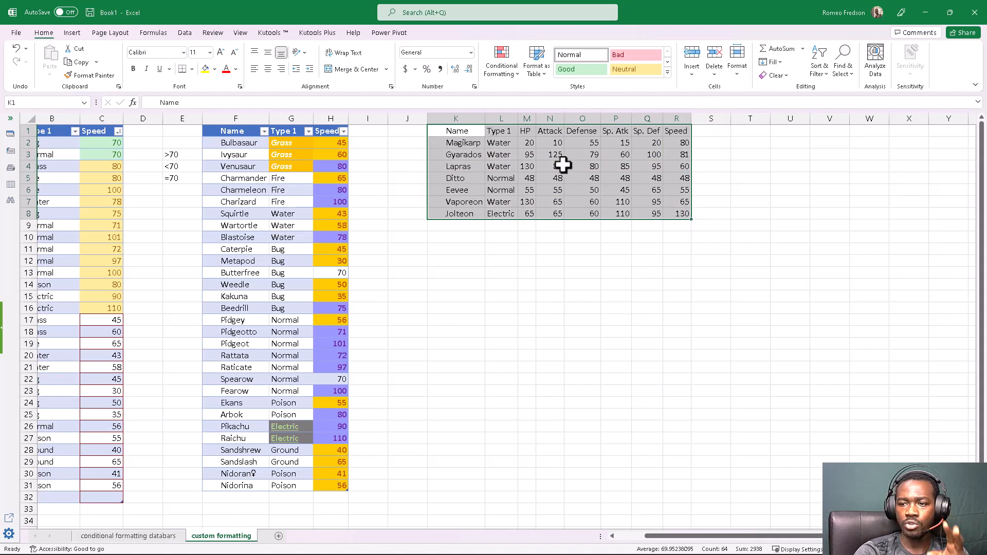
click(514, 71)
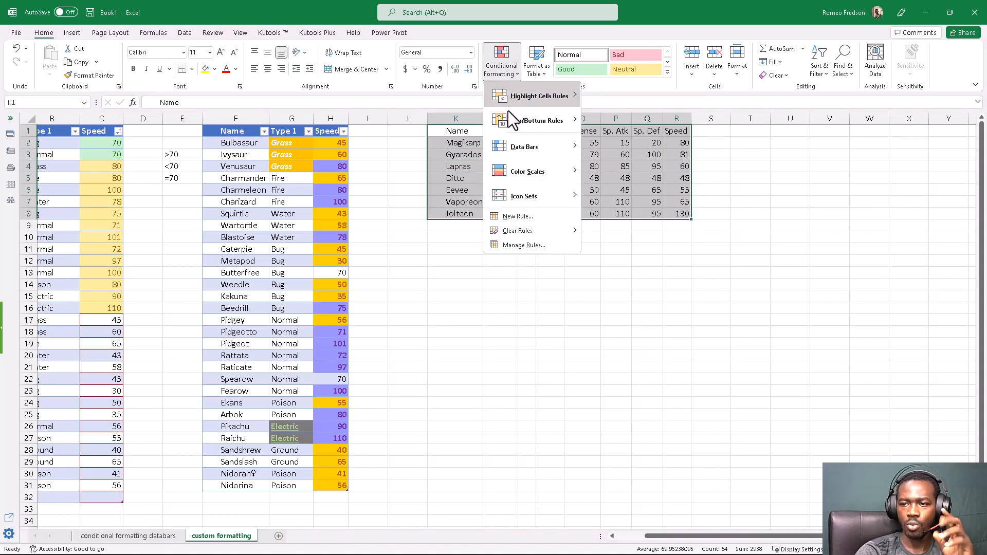
mouse_move(509, 119)
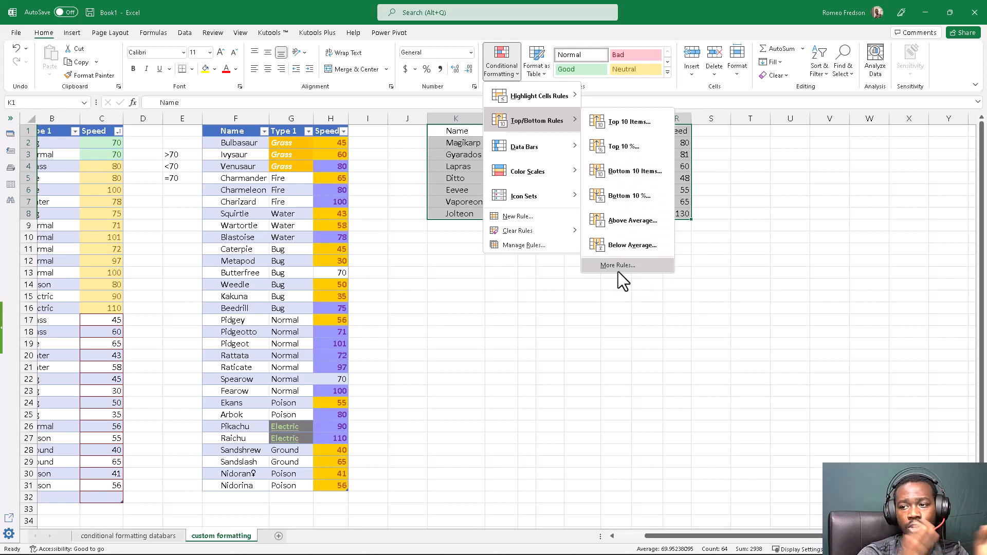
click(550, 316)
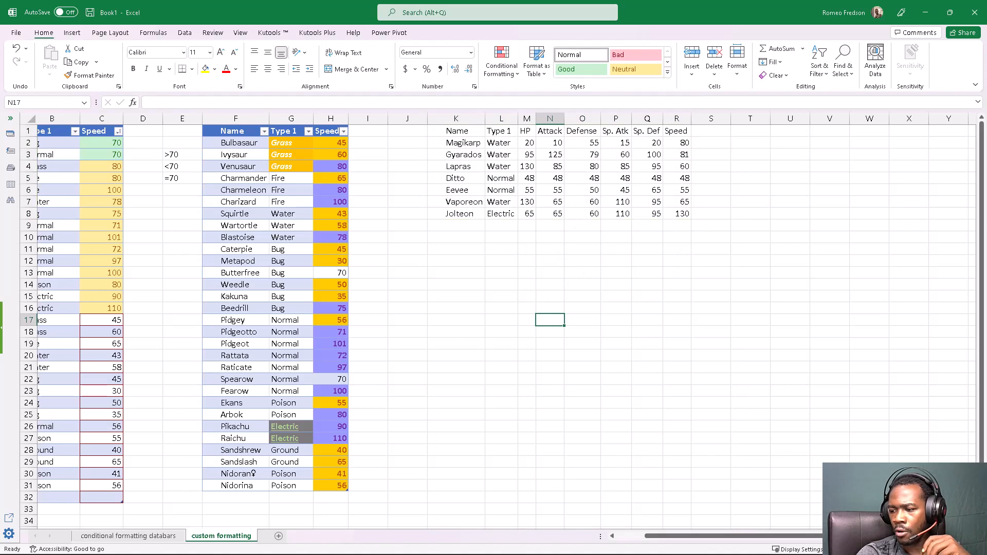
ctrl+scroll(499, 318, up, 1)
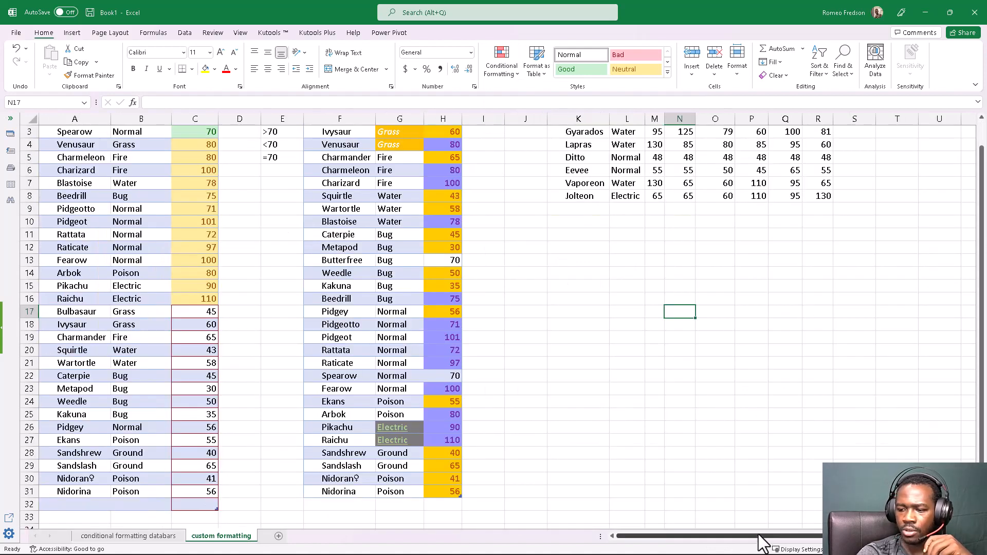
scroll(761, 536, right, 1)
scroll(784, 415, up, 1)
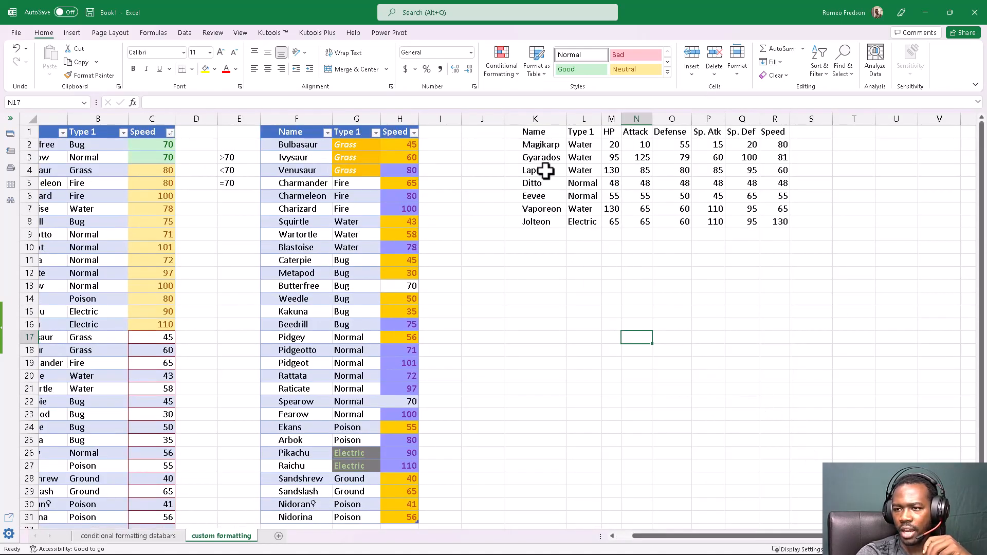
scroll(720, 536, right, 3)
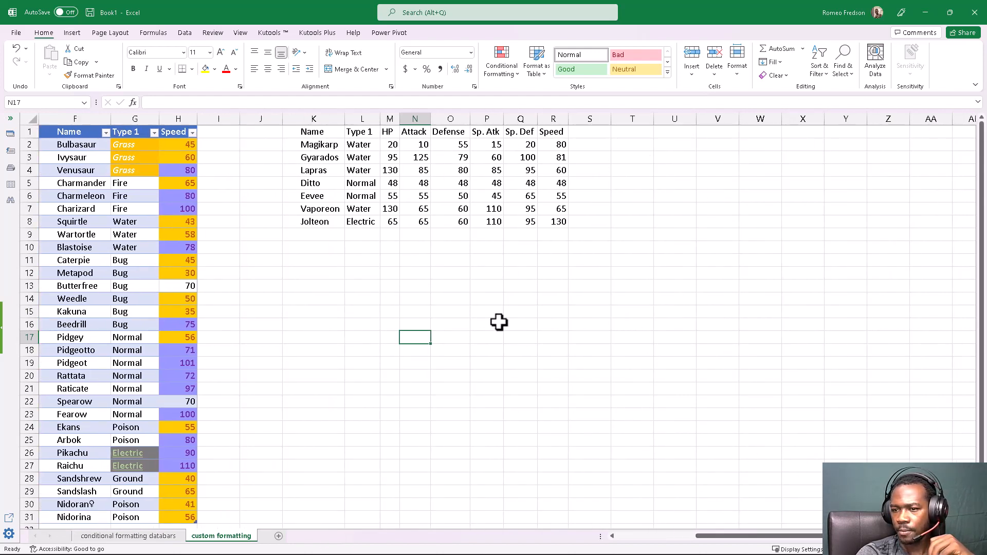
scroll(642, 335, up, 1)
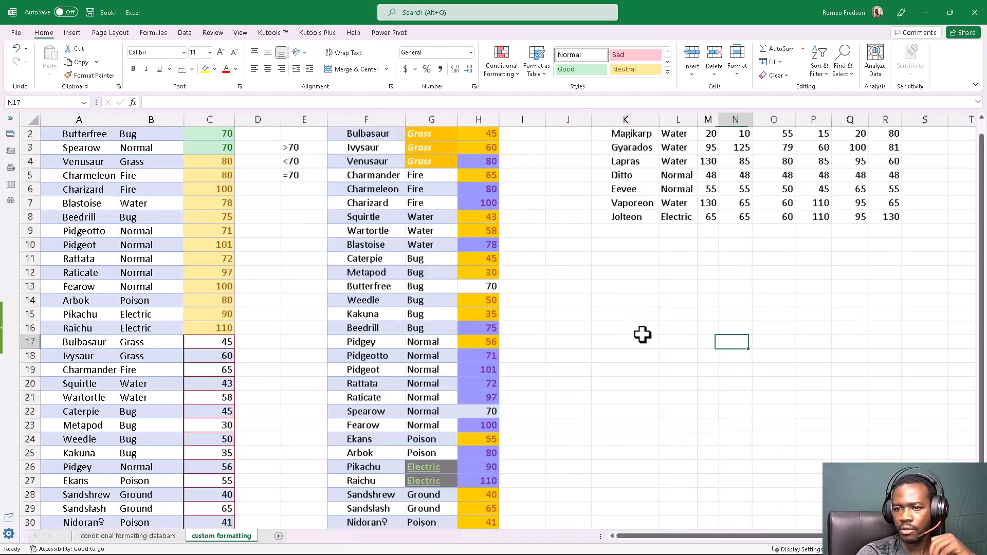
scroll(641, 332, up, 1)
drag(844, 536, 793, 543)
click(786, 344)
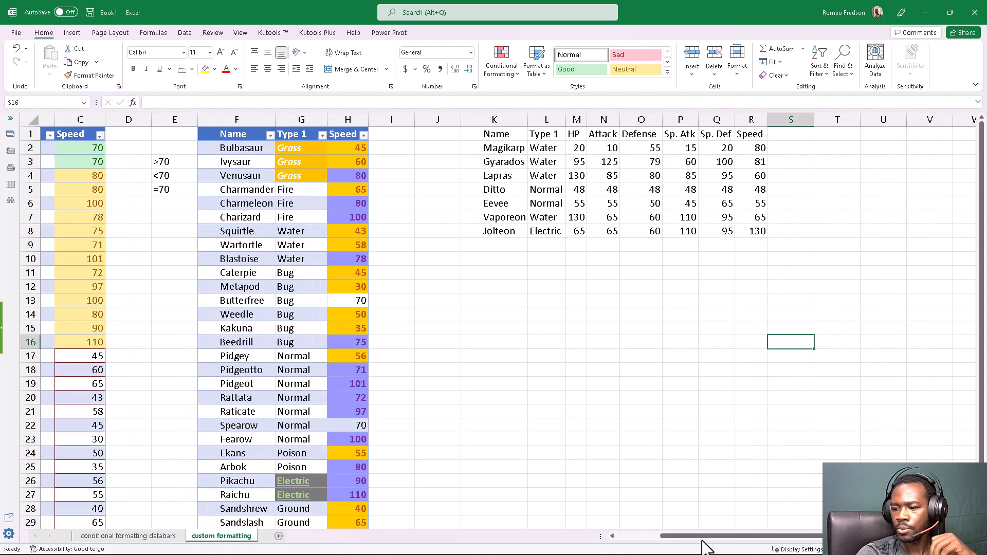
Step: Examine the Pokémon names in K2:K8 and their types in the neighbouring Type 1 column
drag(705, 544, 741, 544)
click(455, 330)
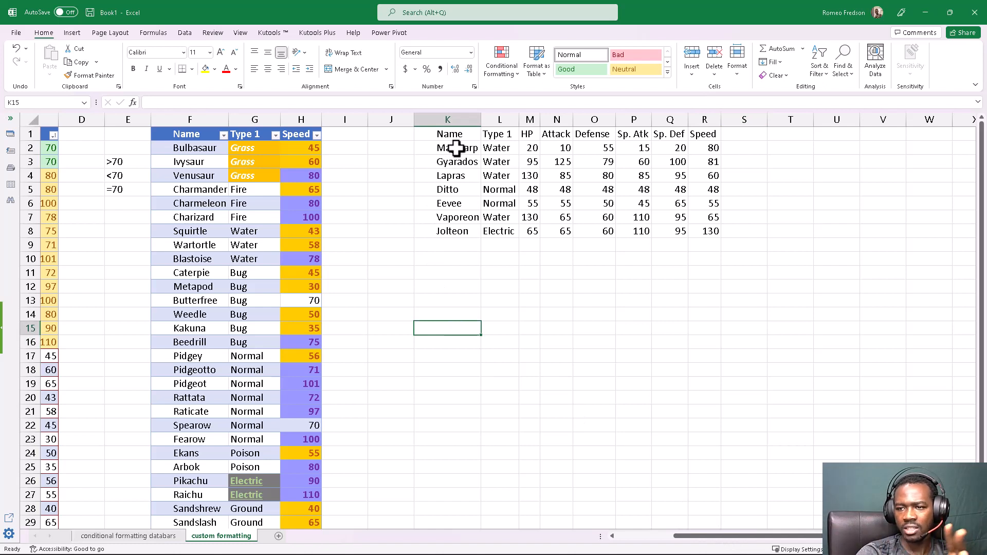
drag(456, 149, 458, 232)
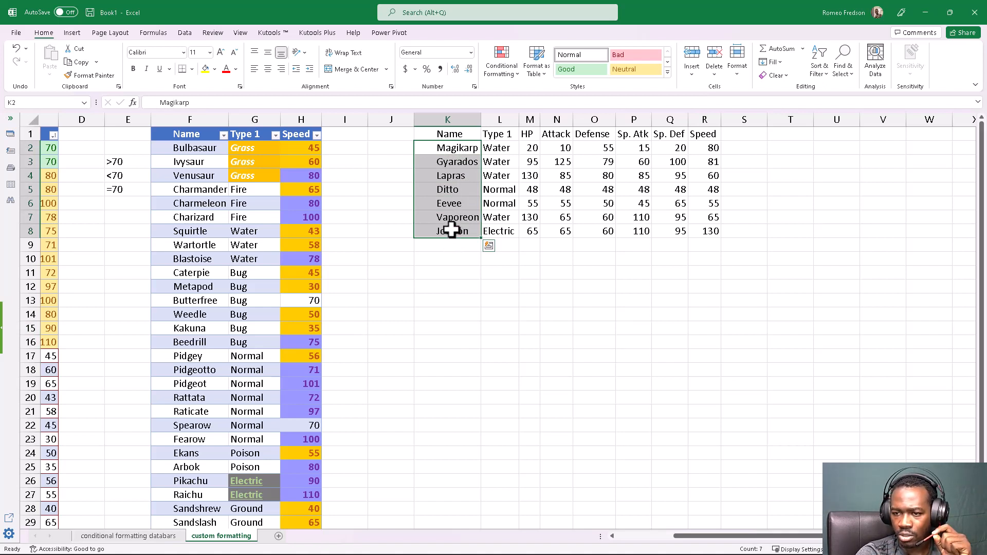
click(451, 229)
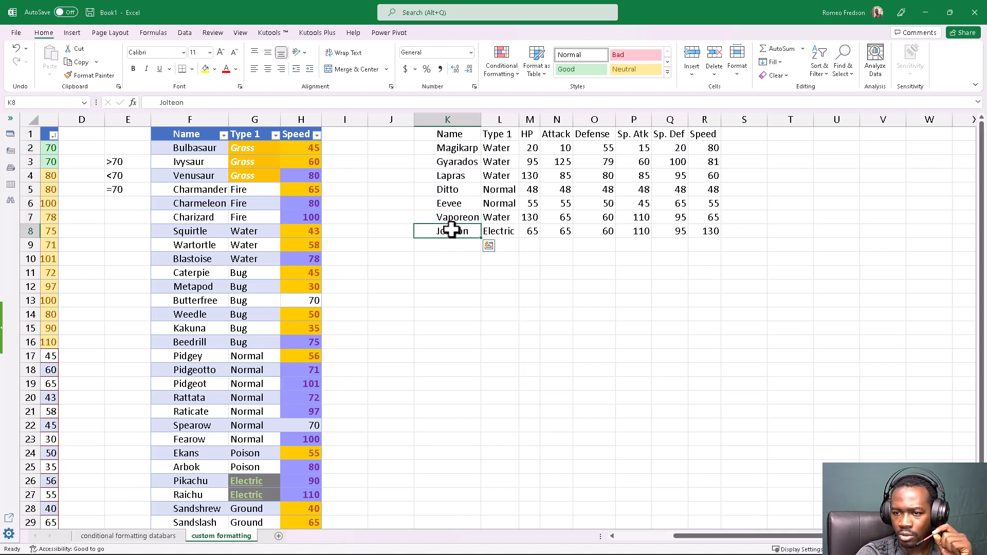
click(501, 234)
click(500, 218)
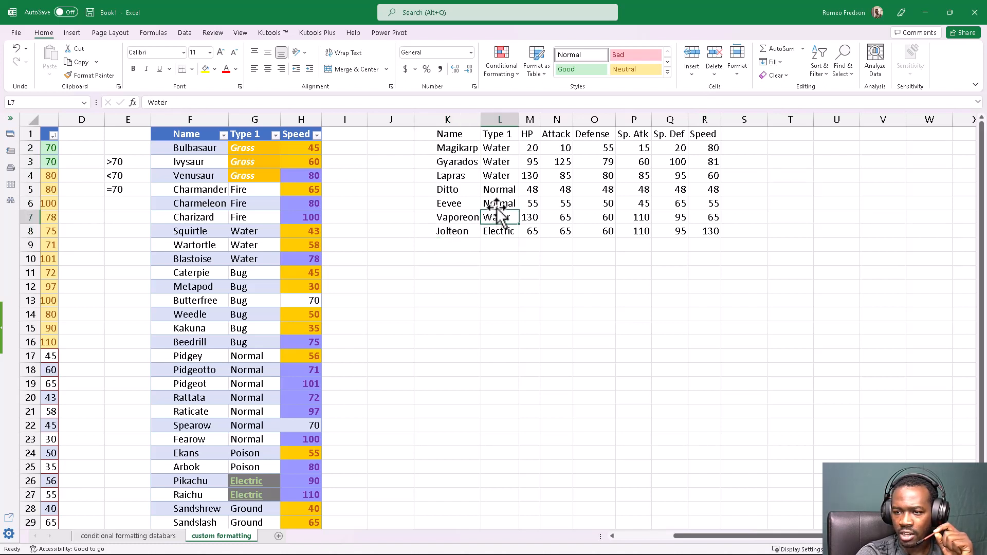
click(498, 203)
click(489, 165)
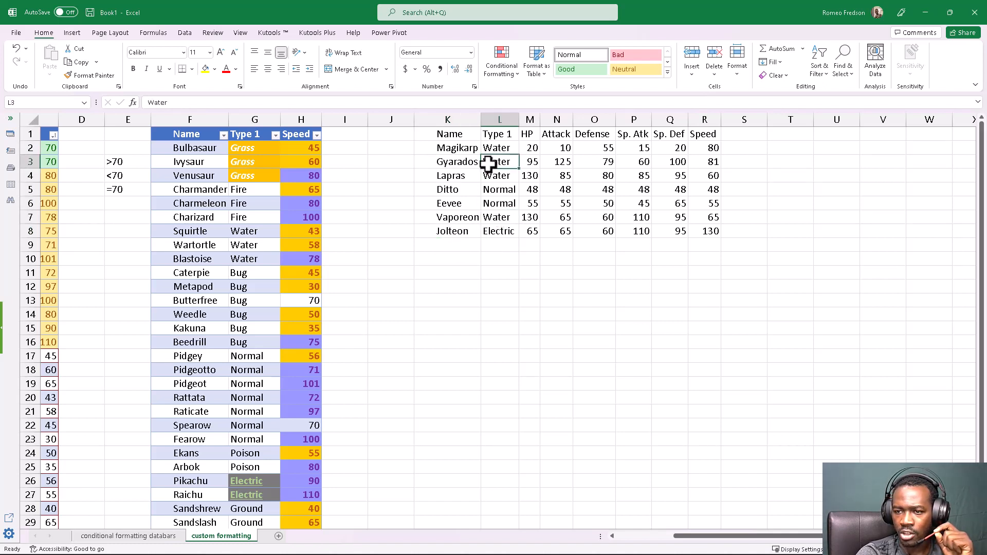
click(456, 147)
drag(456, 148, 456, 229)
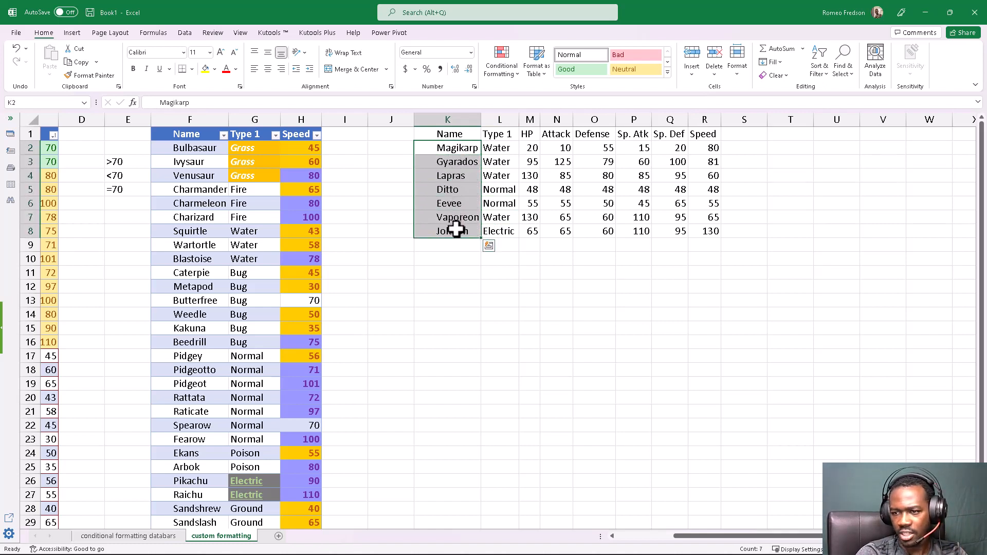
click(456, 229)
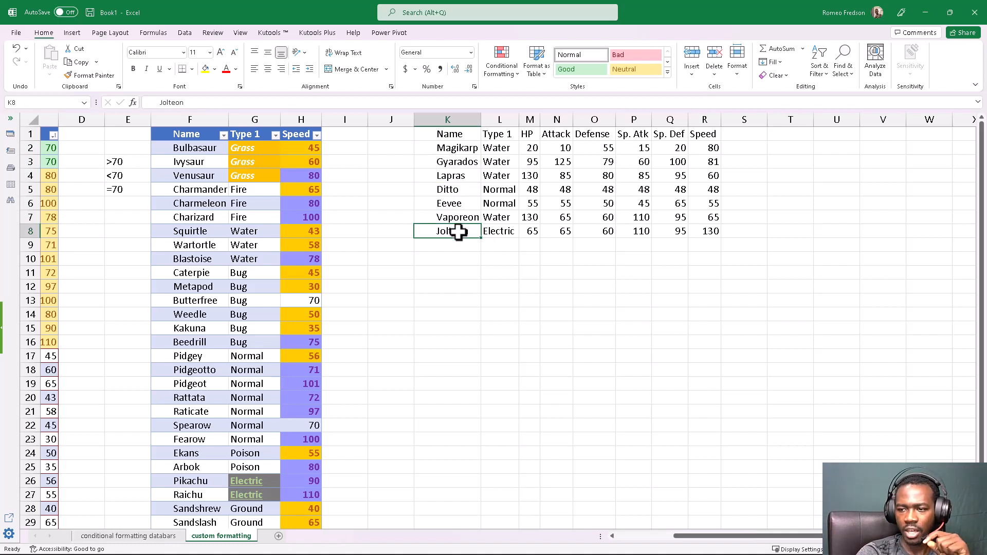
Step: Examine the numeric stats in M2:R8, going through the HP, Attack, Defense, Sp. Atk, Sp. Def and Speed columns
drag(716, 231, 694, 149)
click(679, 149)
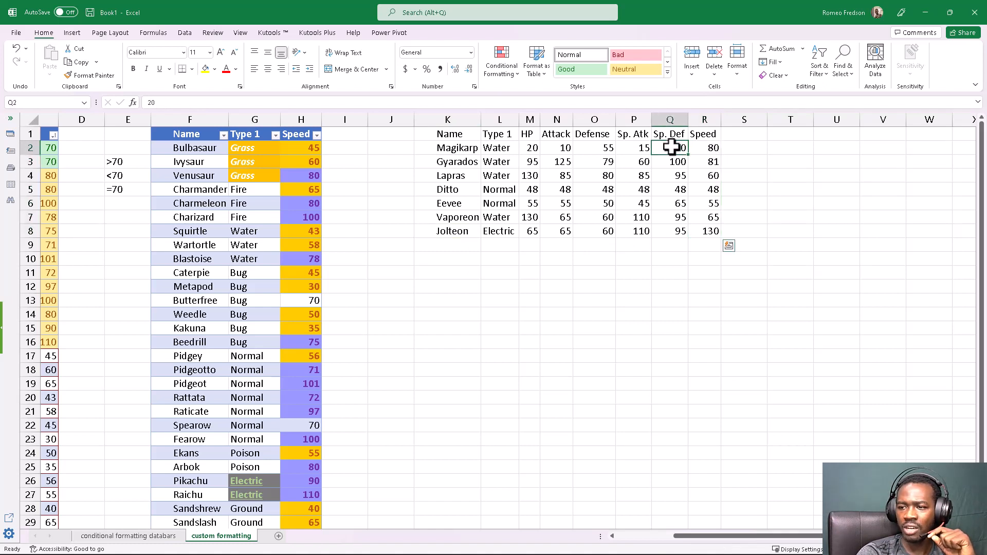
click(635, 148)
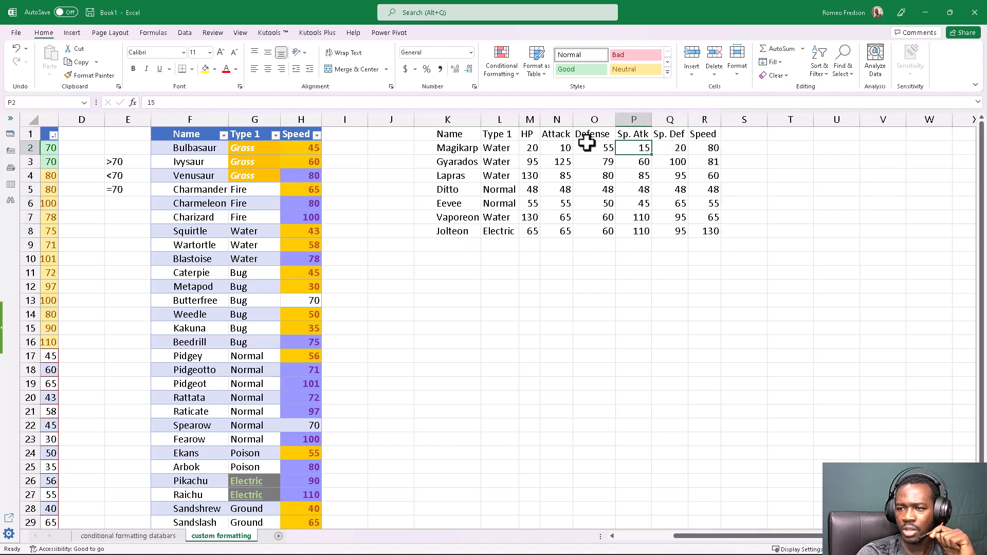
click(587, 148)
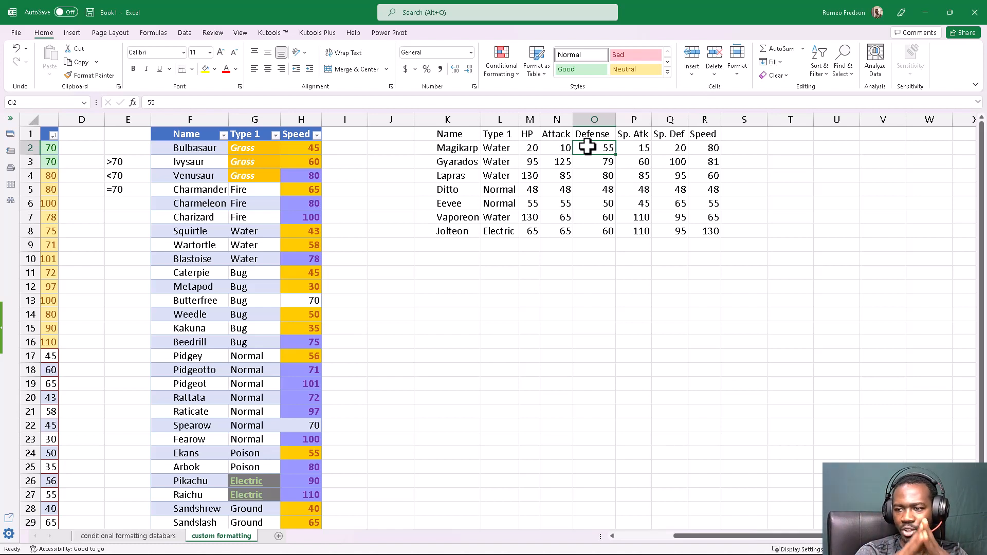
click(563, 148)
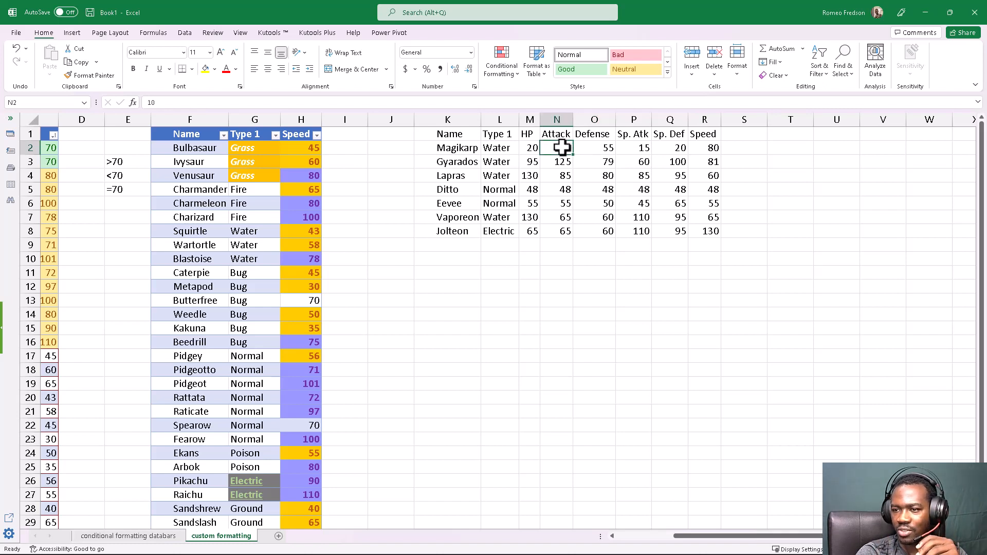
click(531, 148)
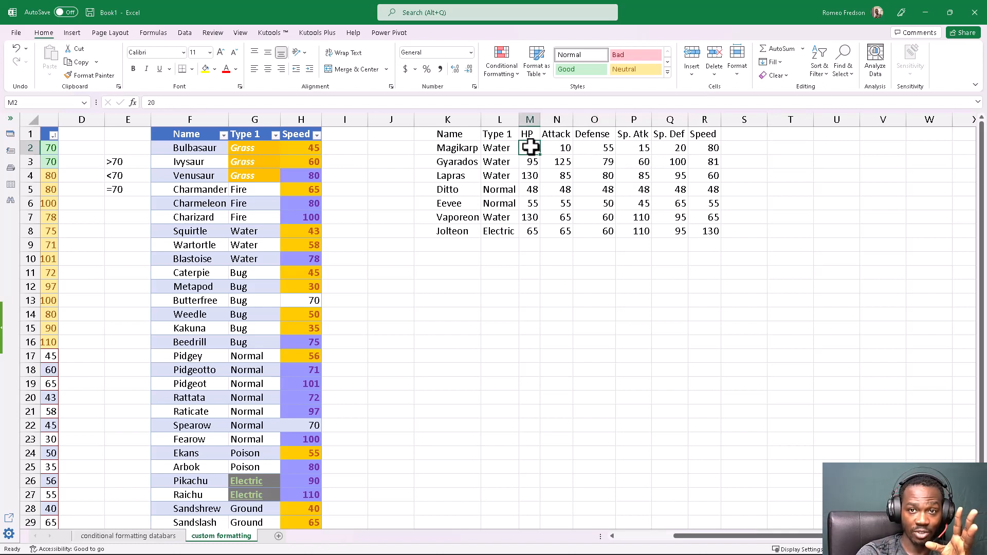
drag(531, 147, 704, 163)
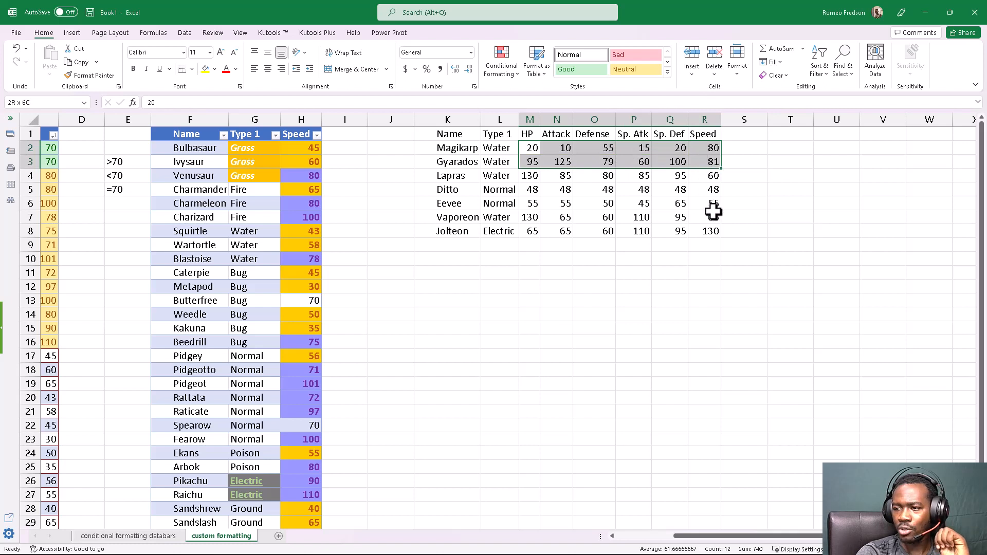
drag(713, 210, 713, 233)
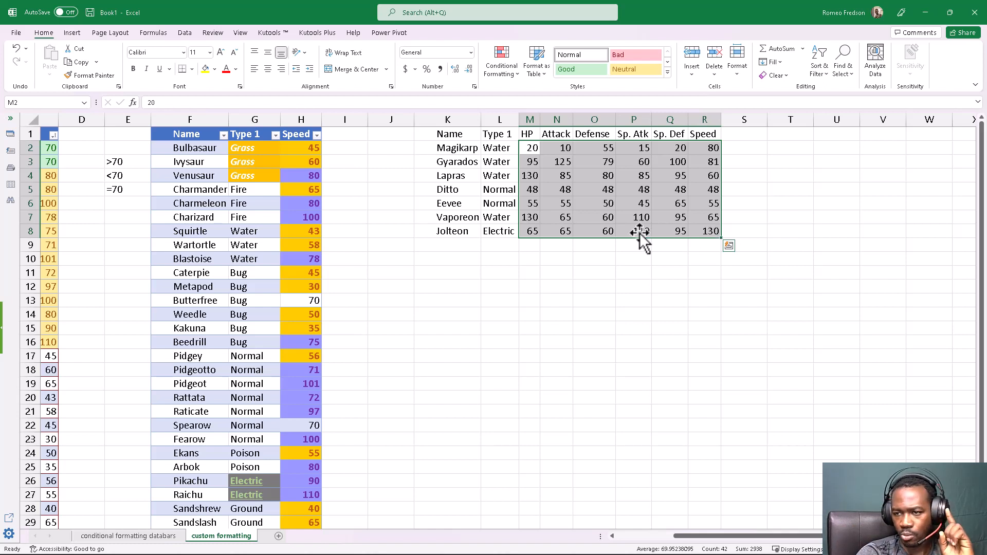
click(563, 148)
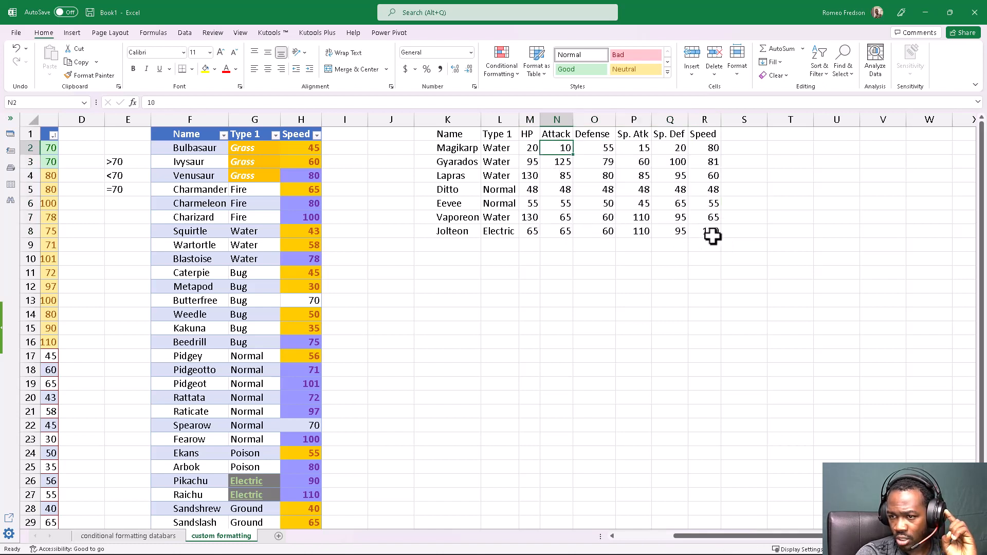
click(529, 220)
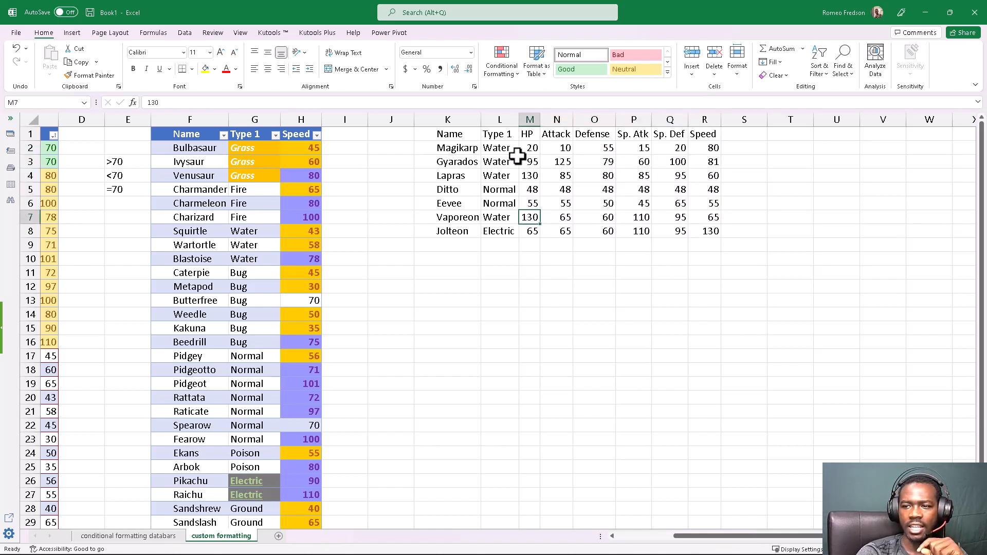
Step: Start a Top 10% conditional formatting rule for the stats in M2:R8, keeping its dialog clear of the data
drag(526, 148, 704, 235)
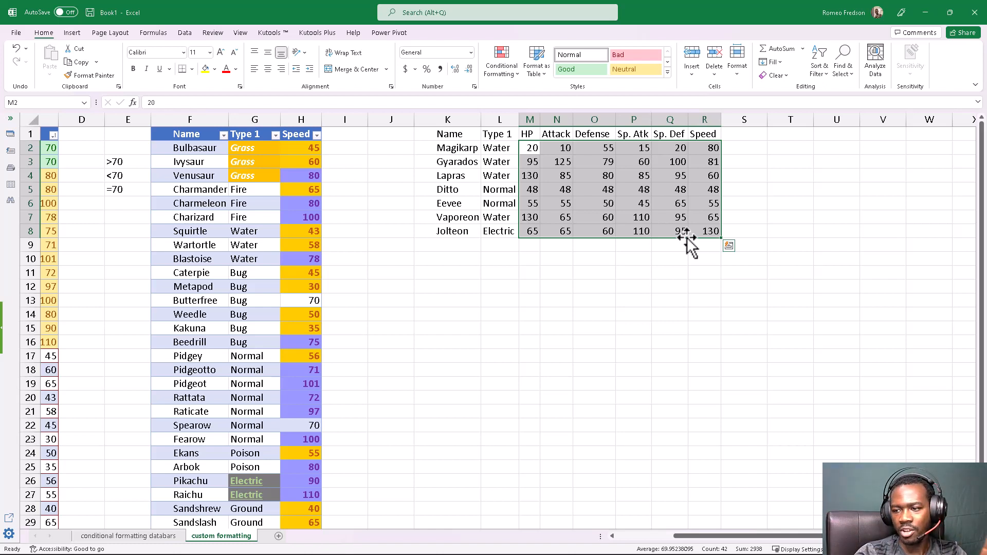
click(508, 67)
mouse_move(509, 119)
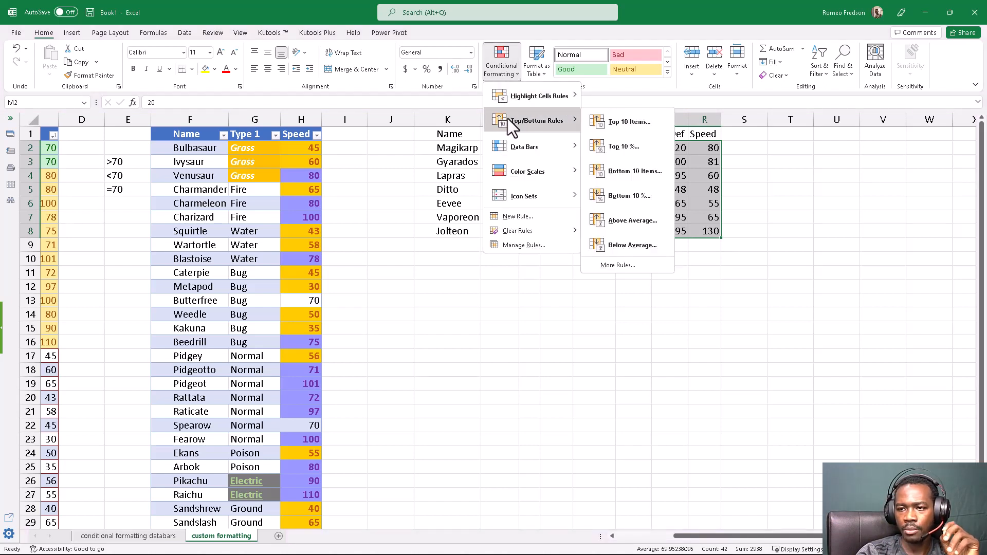
click(625, 149)
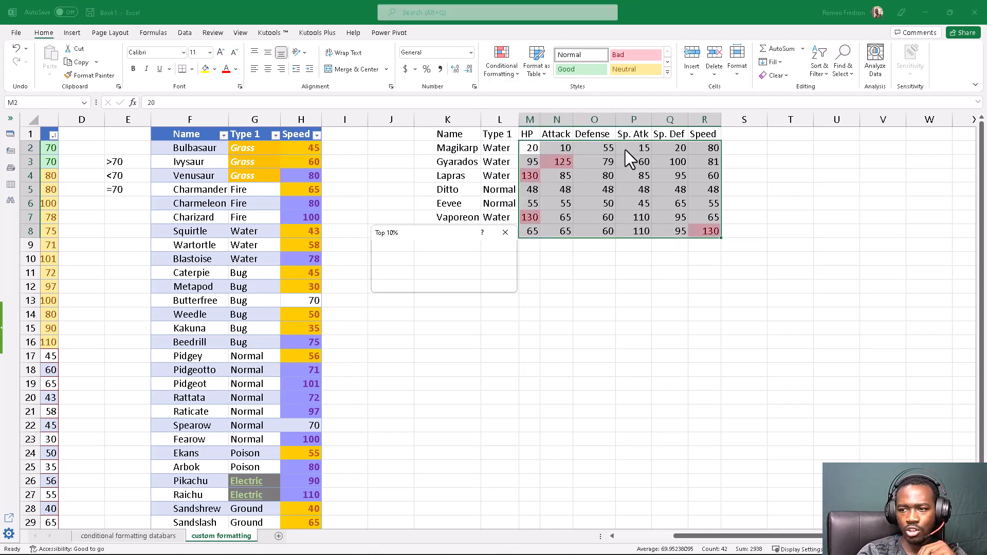
drag(419, 234, 439, 261)
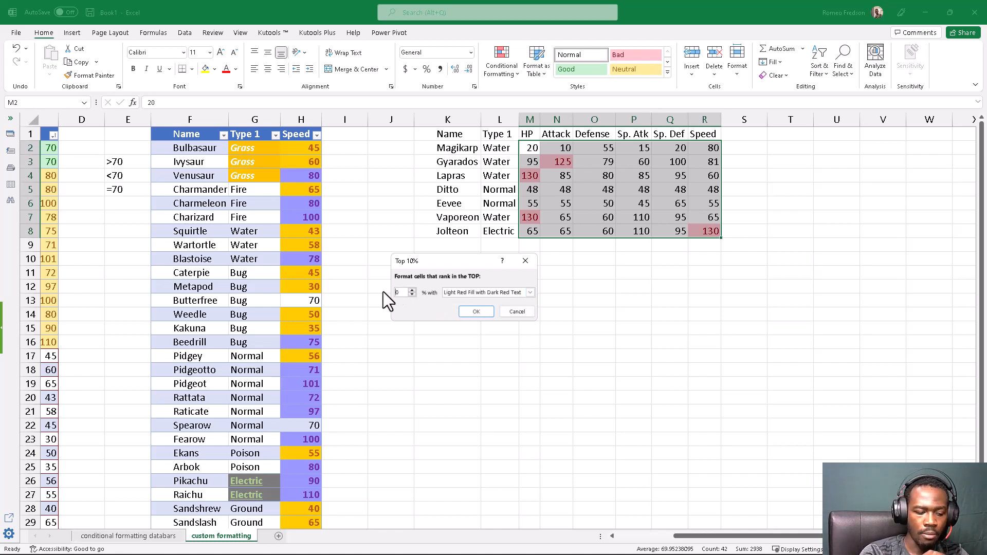
Step: Try 20% and 59% as the top-ranking rule's threshold and return it to 10%
text(2)
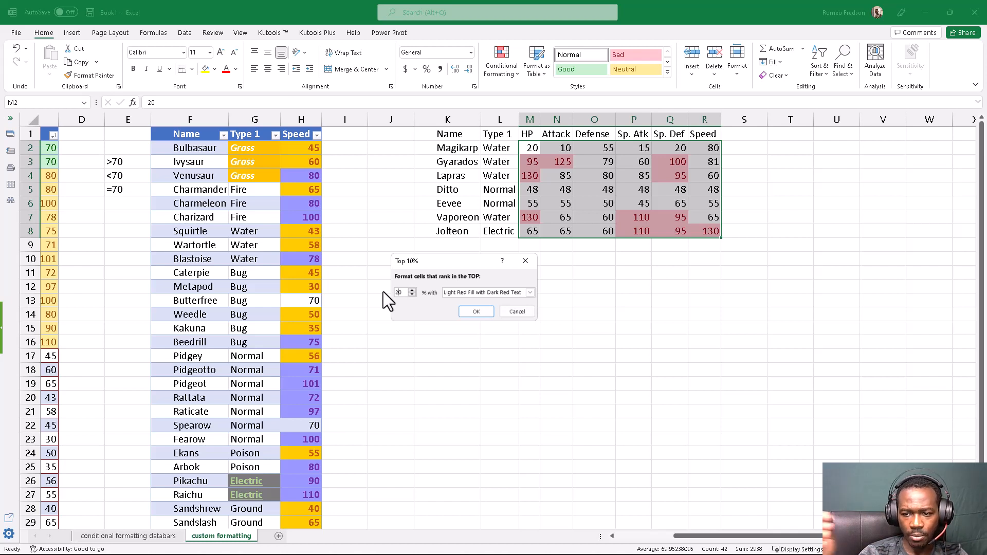
key(Delete)
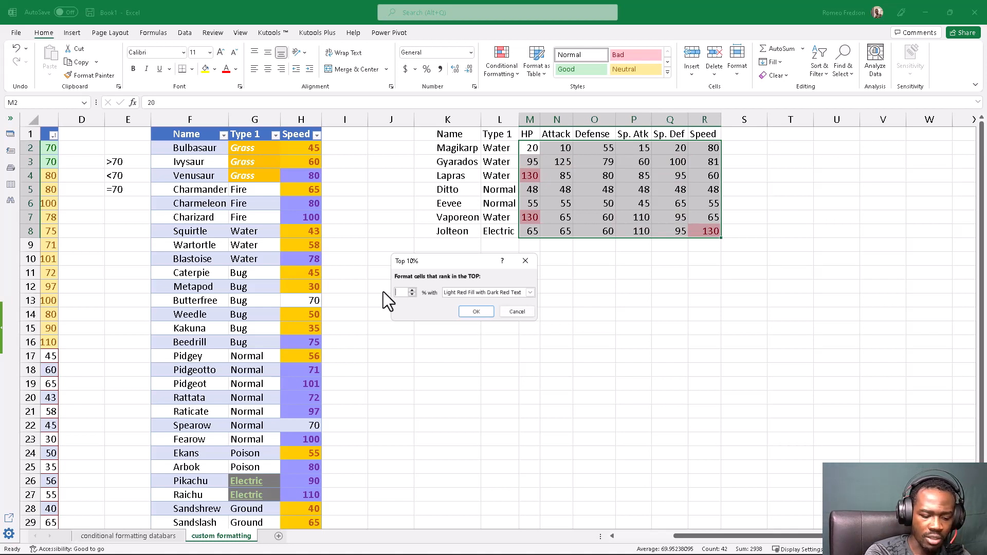
text(9)
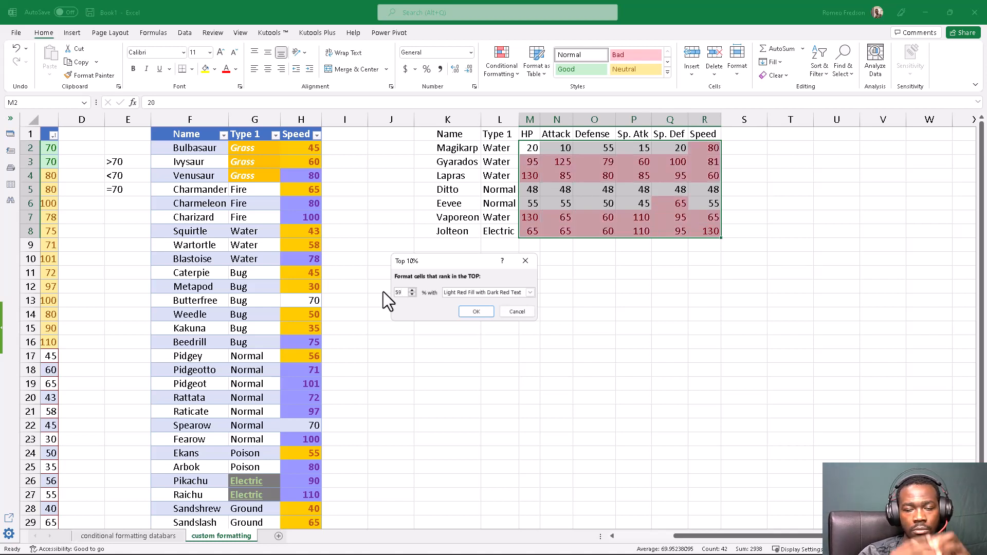
key(BackSpace)
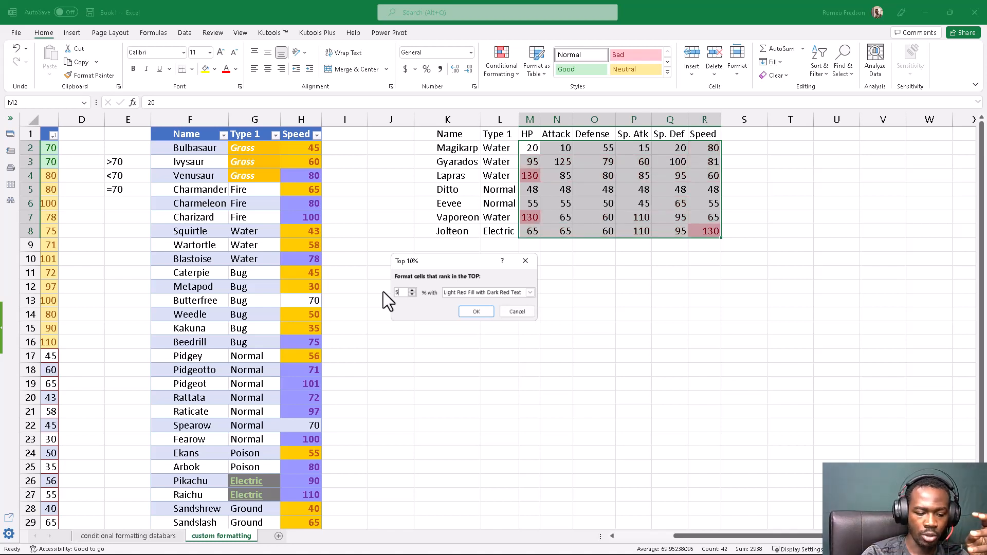
text(9)
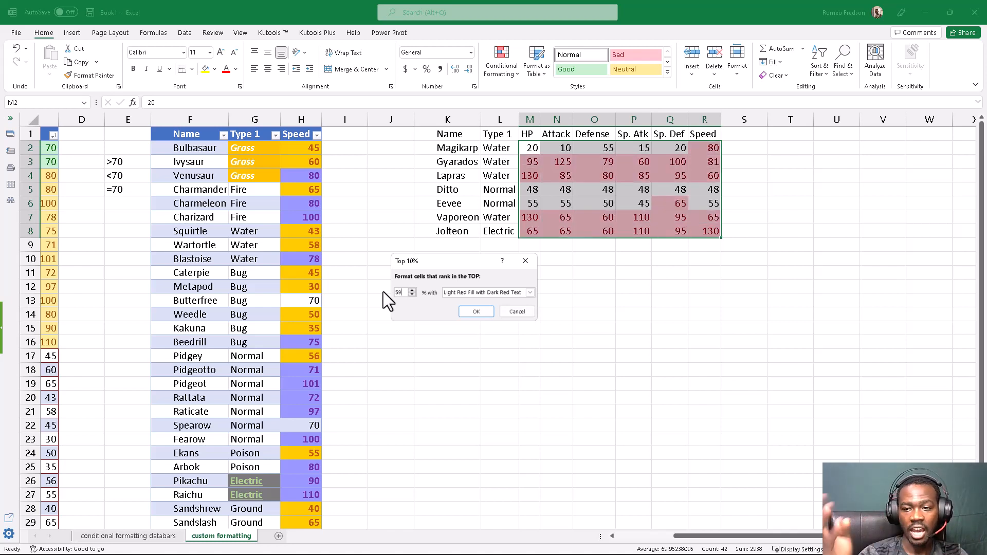
key(BackSpace)
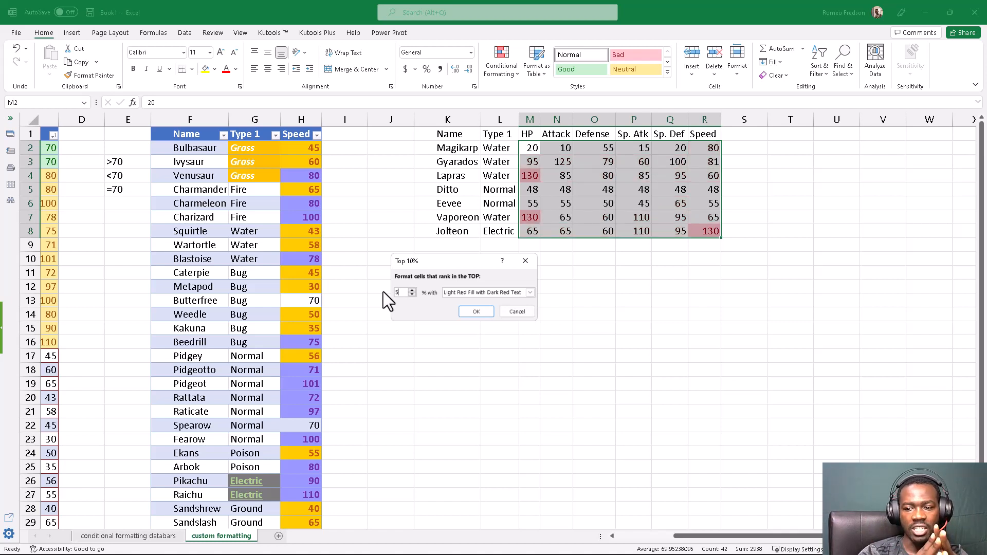
text(1)
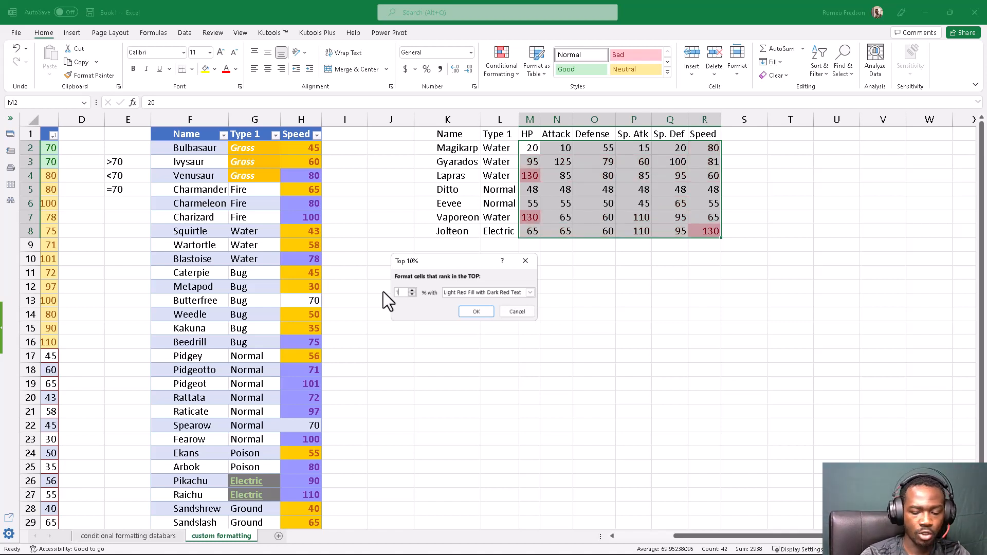
text(0)
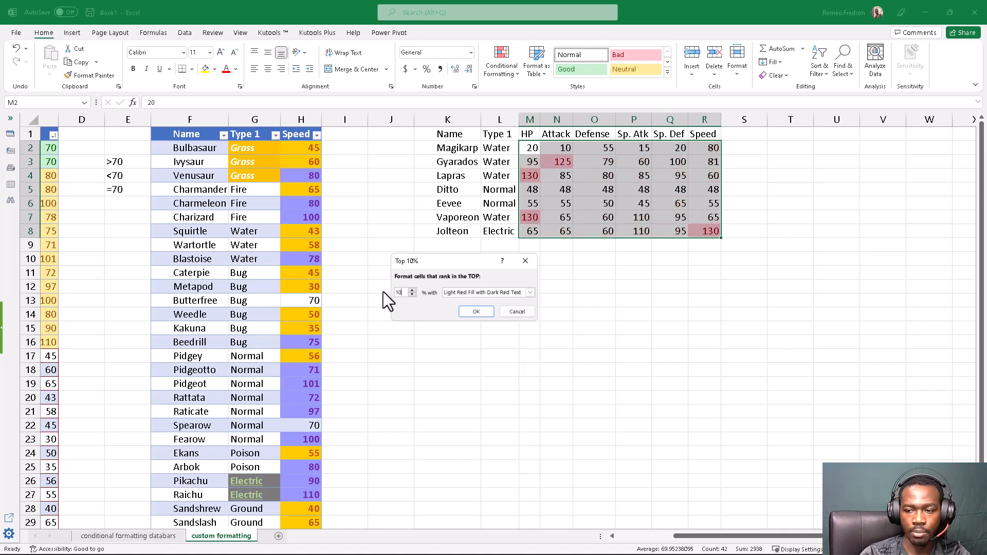
Step: Set the Top 10% rule's format to Green Fill with Dark Green Text and accept the rule
click(467, 291)
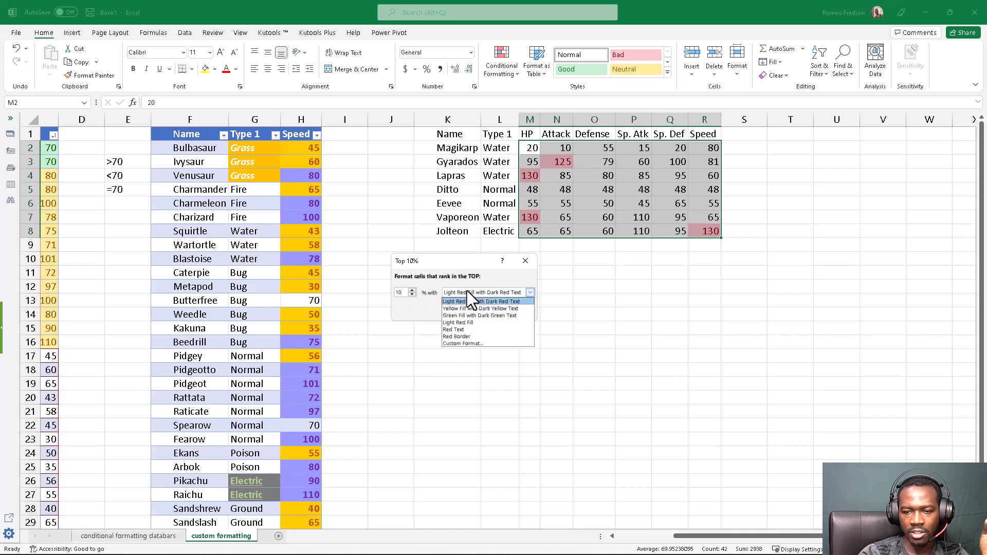
click(458, 318)
click(462, 316)
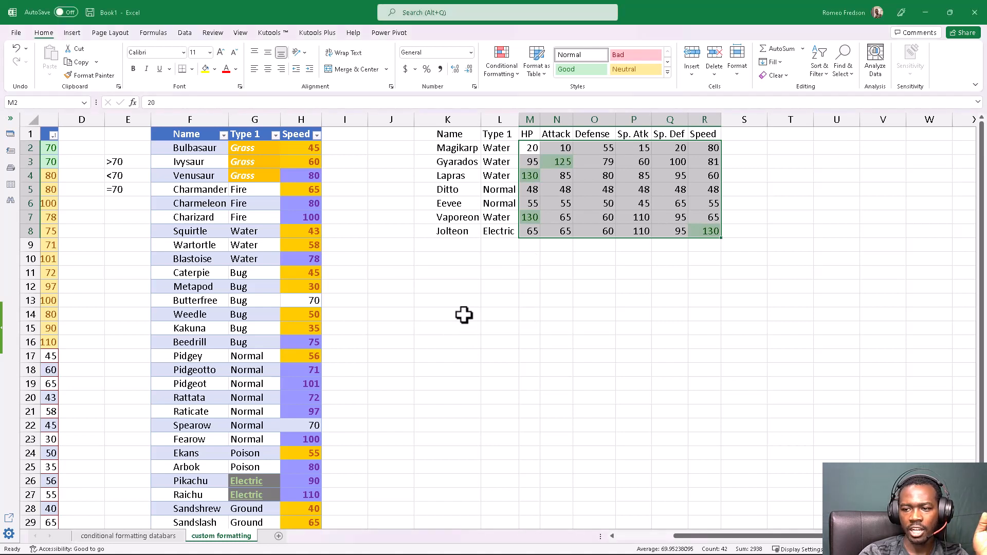
click(447, 315)
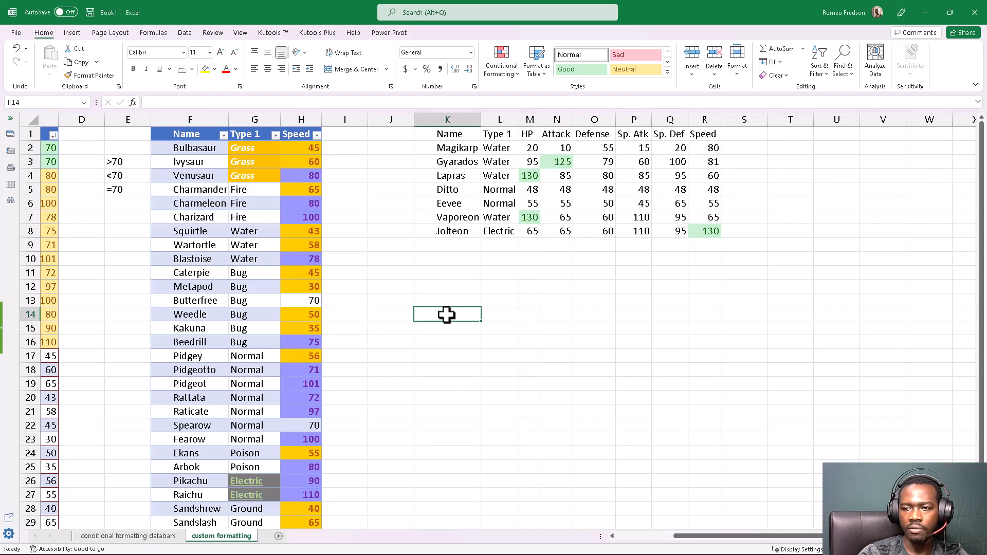
Step: Convert the stats range K1:R9 into a table with headers
click(452, 229)
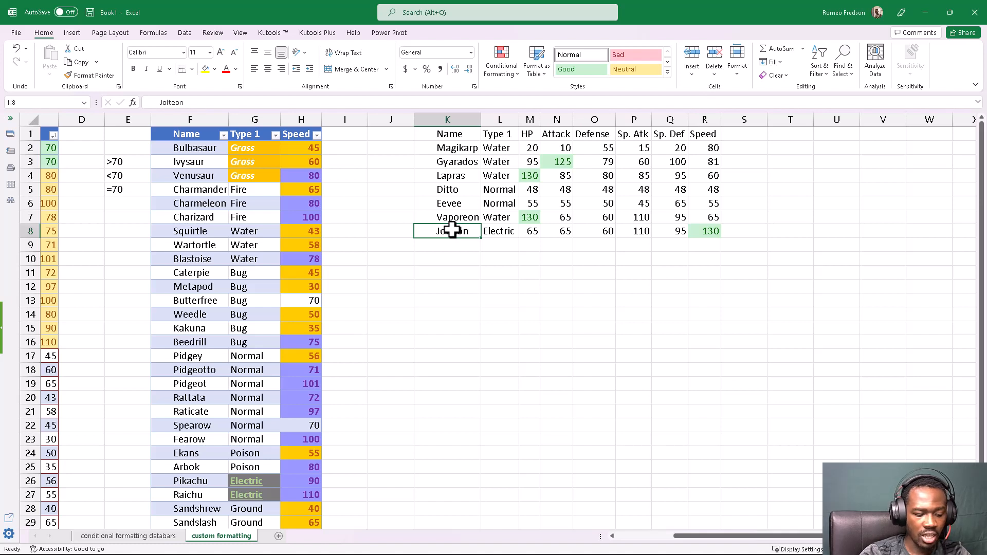
key(ctrl+a)
key(ctrl+t)
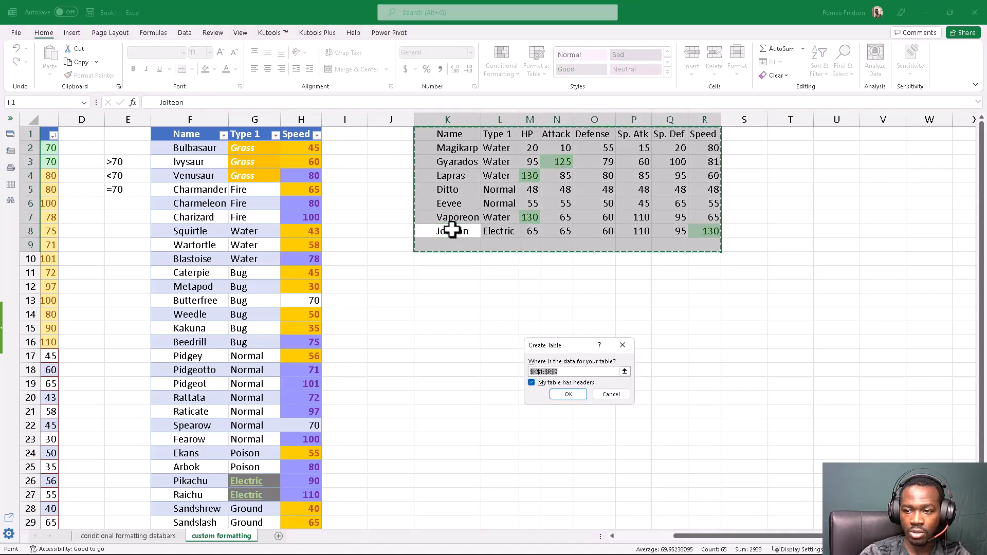
click(569, 395)
click(501, 324)
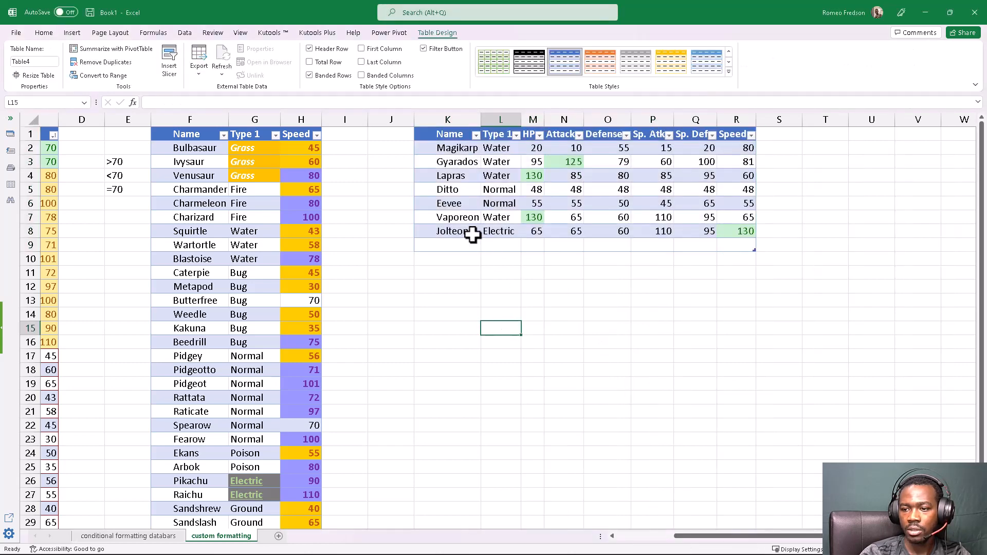
Step: Delete the empty row 9 from the Pokémon stats table in columns K to R
click(424, 244)
right_click(677, 249)
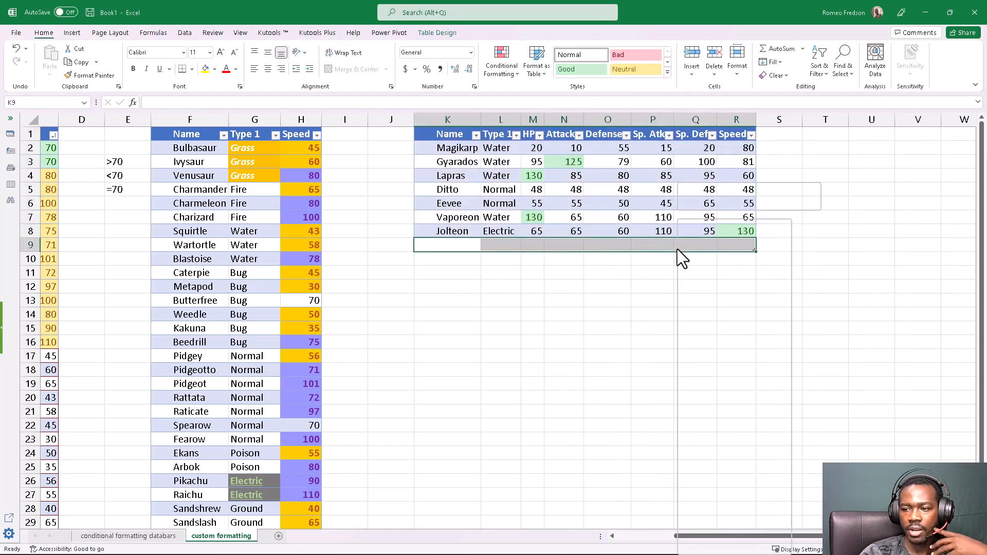
mouse_move(715, 369)
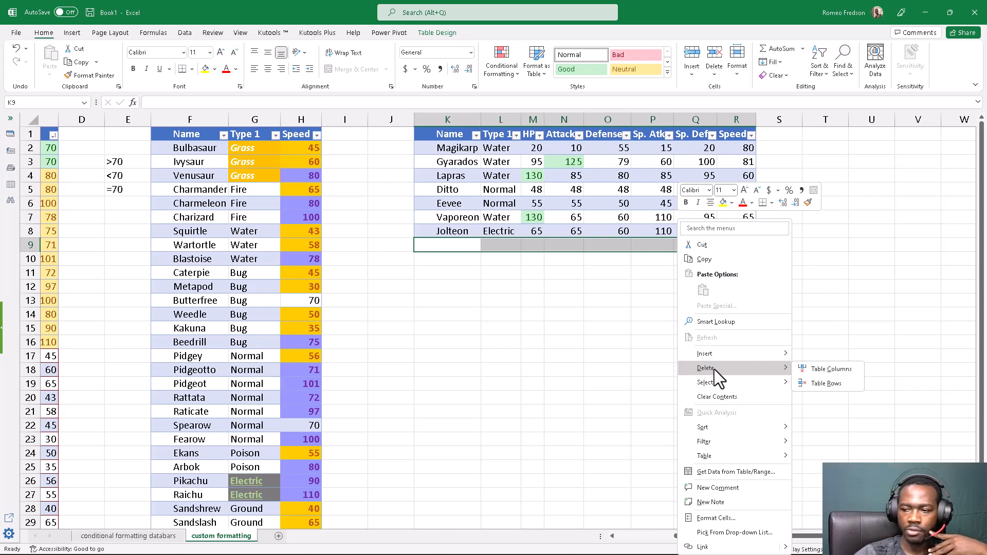
click(824, 384)
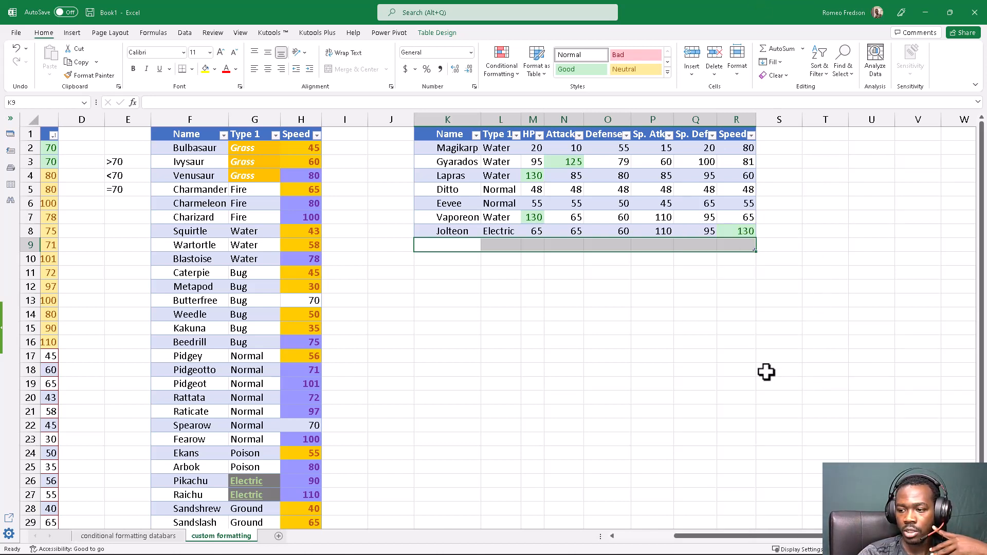
right_click(510, 249)
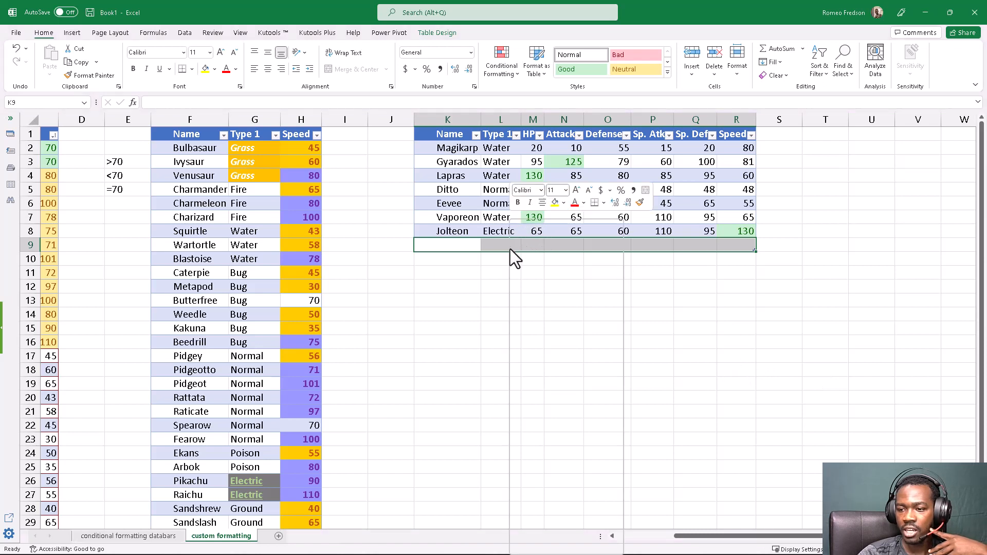
mouse_move(535, 369)
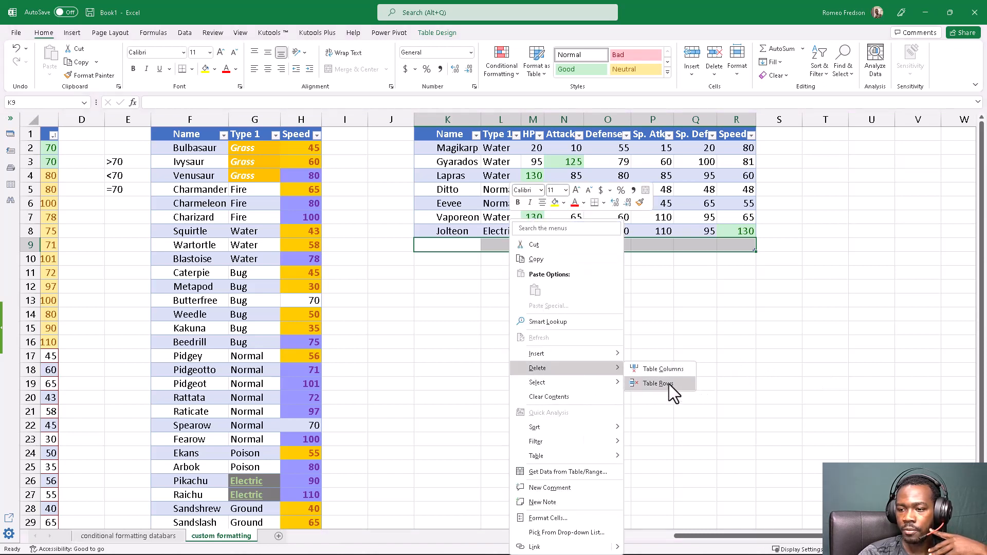
click(668, 384)
click(540, 300)
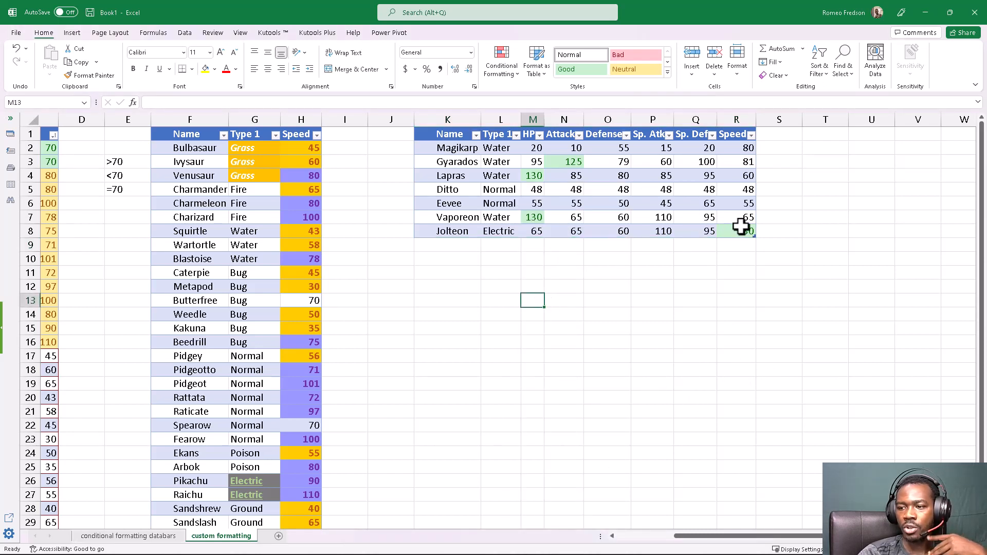
Step: Apply a Bottom 10% conditional formatting rule to the stats in M2:R8 with Light Red Fill with Dark Red Text
drag(741, 227, 534, 149)
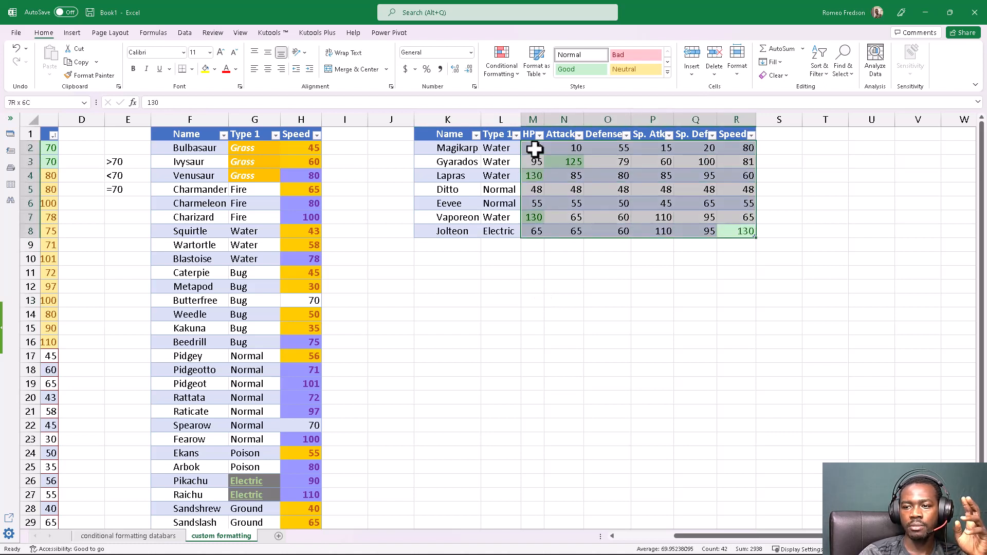
click(500, 69)
mouse_move(563, 121)
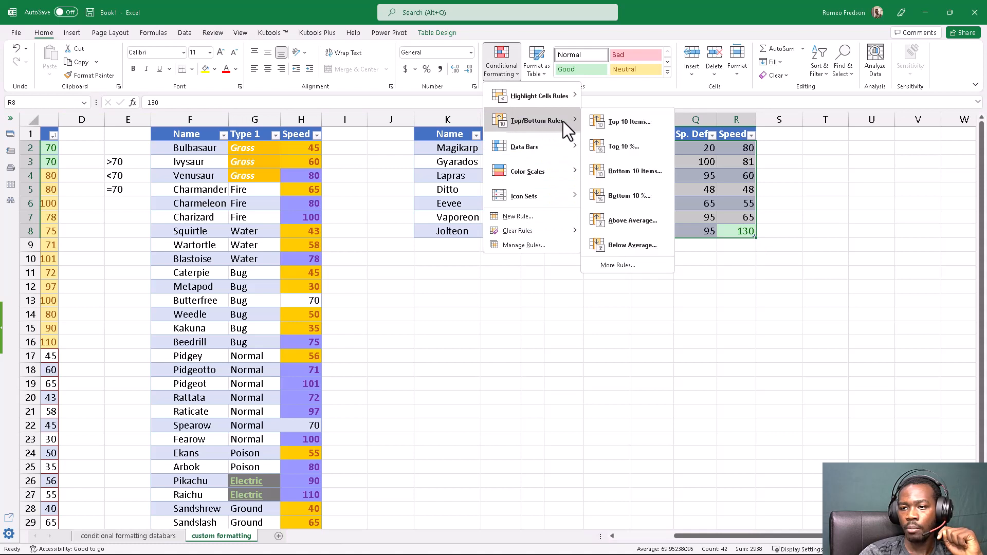
click(636, 195)
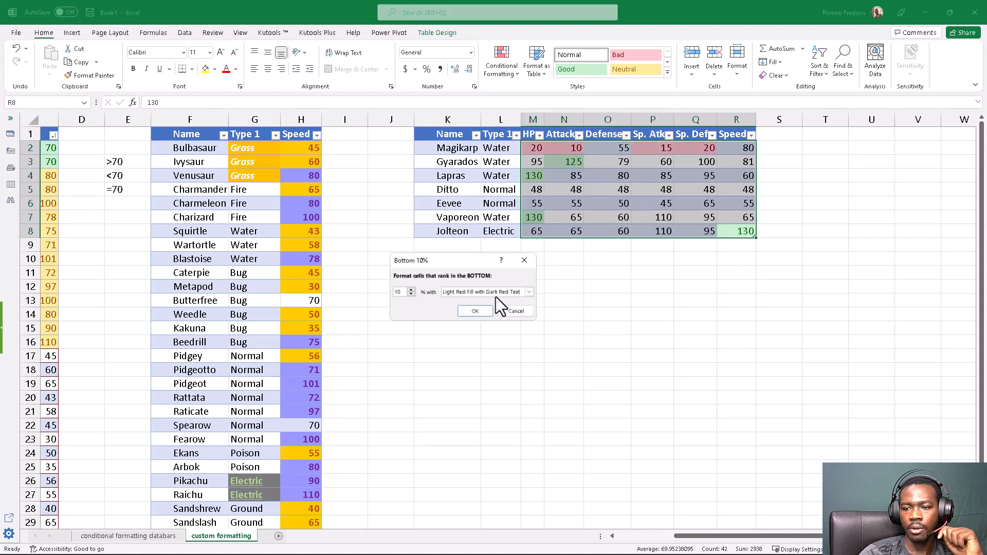
click(473, 311)
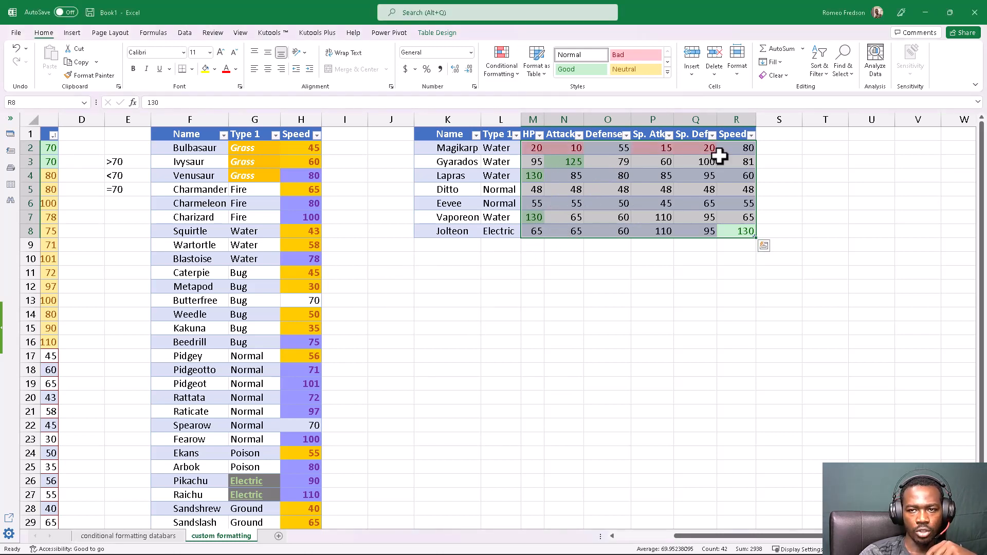
click(509, 70)
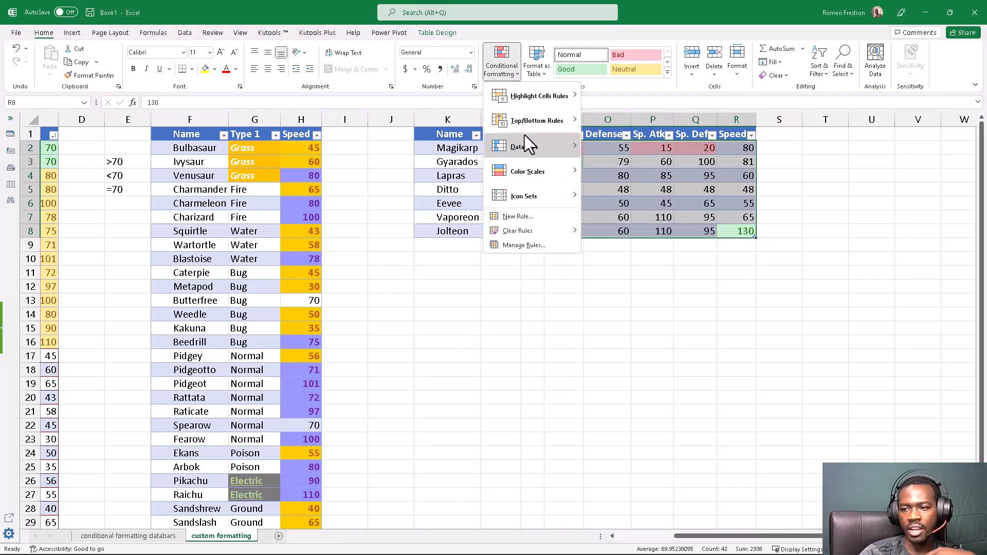
mouse_move(554, 121)
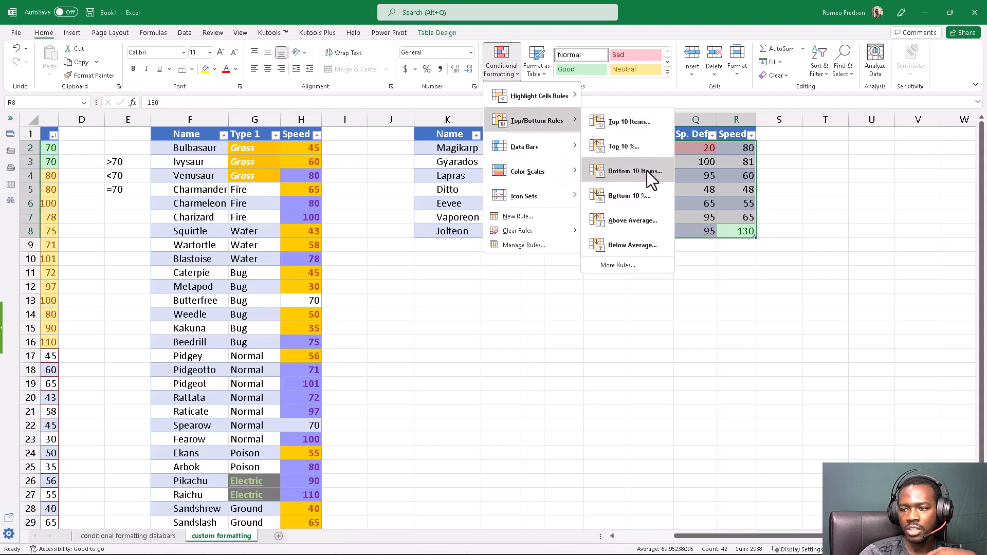
click(630, 224)
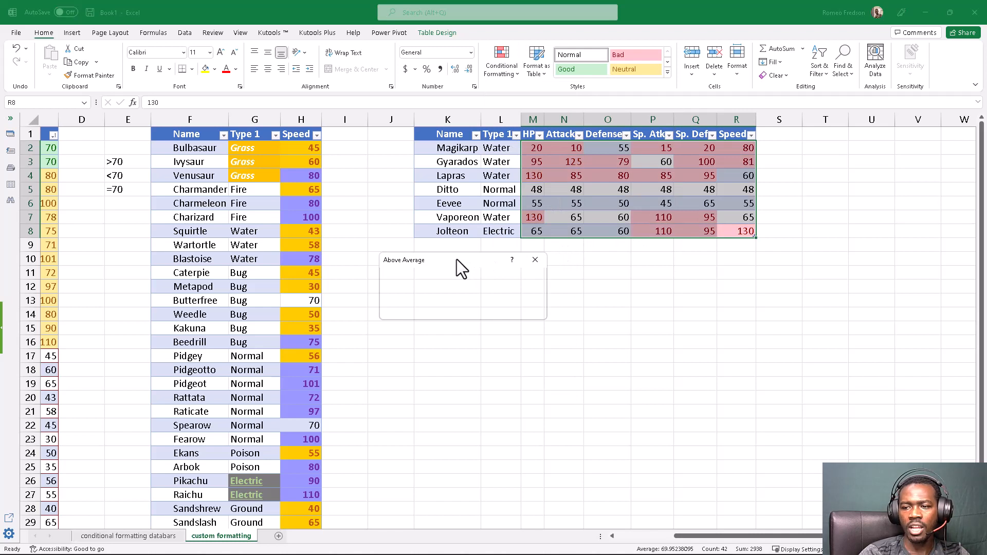
drag(457, 259, 440, 273)
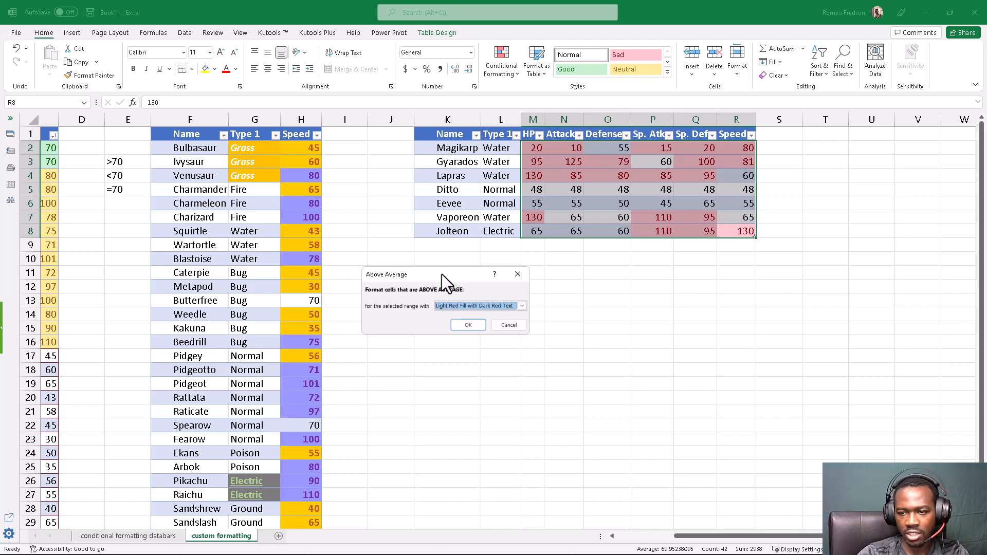
click(508, 326)
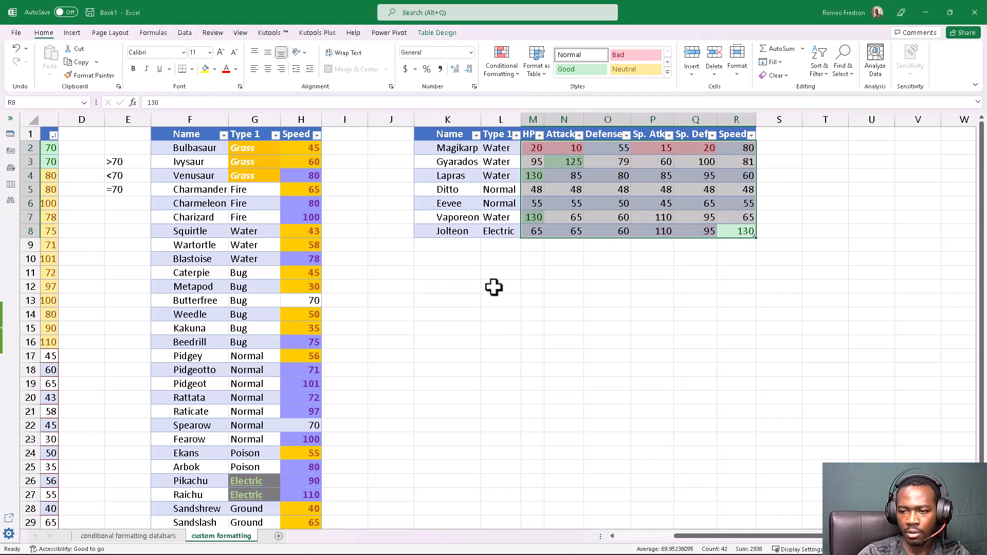
Step: Enter a SUM formula in L12 that adds up all stats from the HP to Speed columns, =SUM(Table4[[HP]:[Speed]])
click(493, 287)
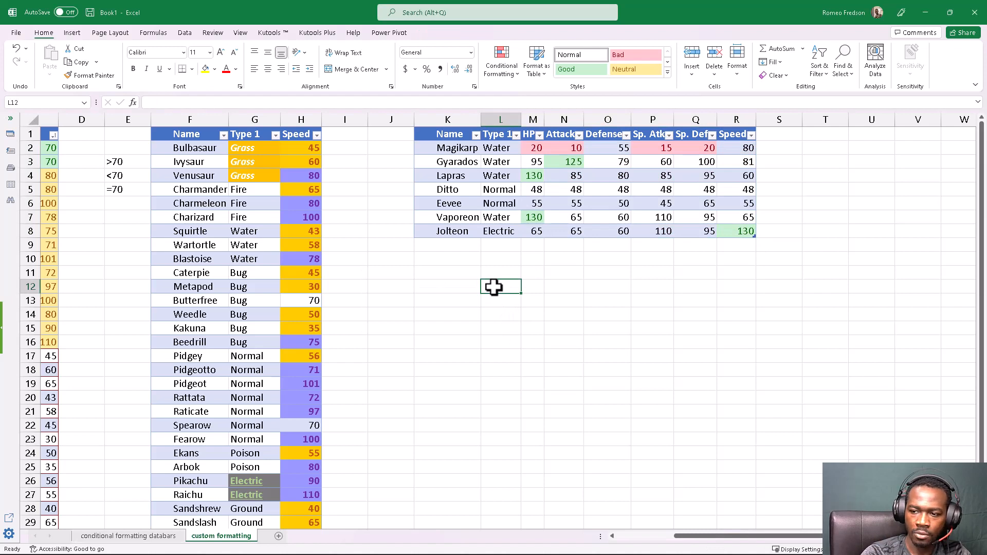
text(=)
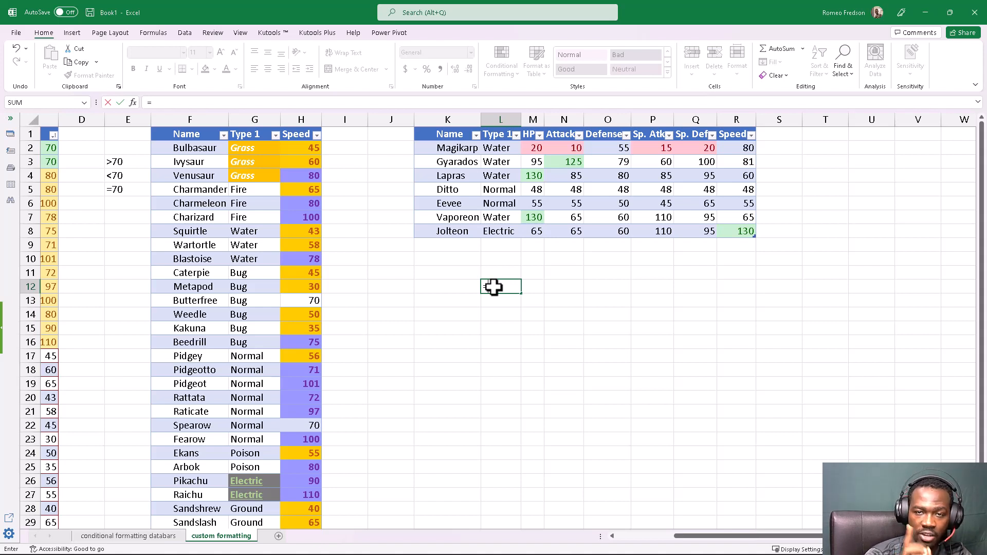
text(SUM()
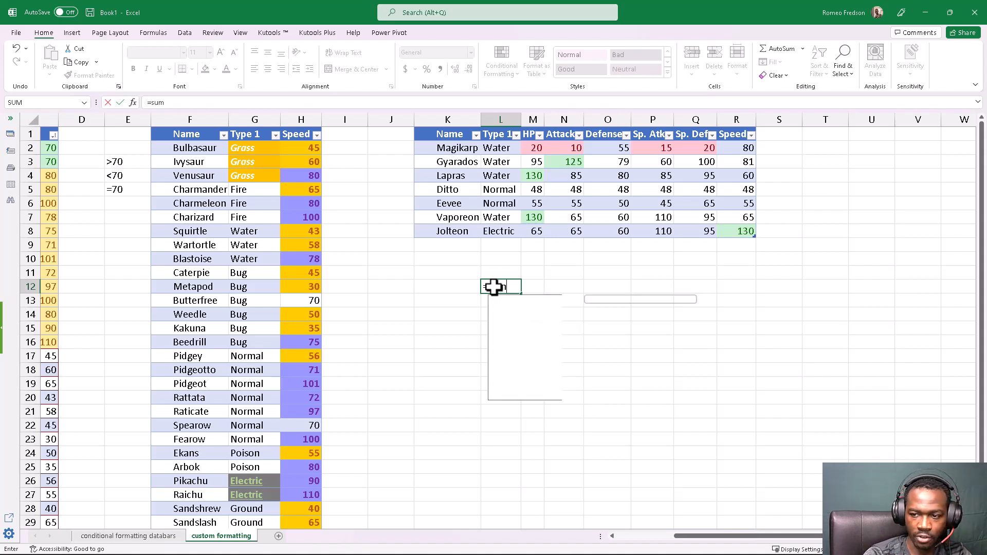
scroll(527, 226, left, 1)
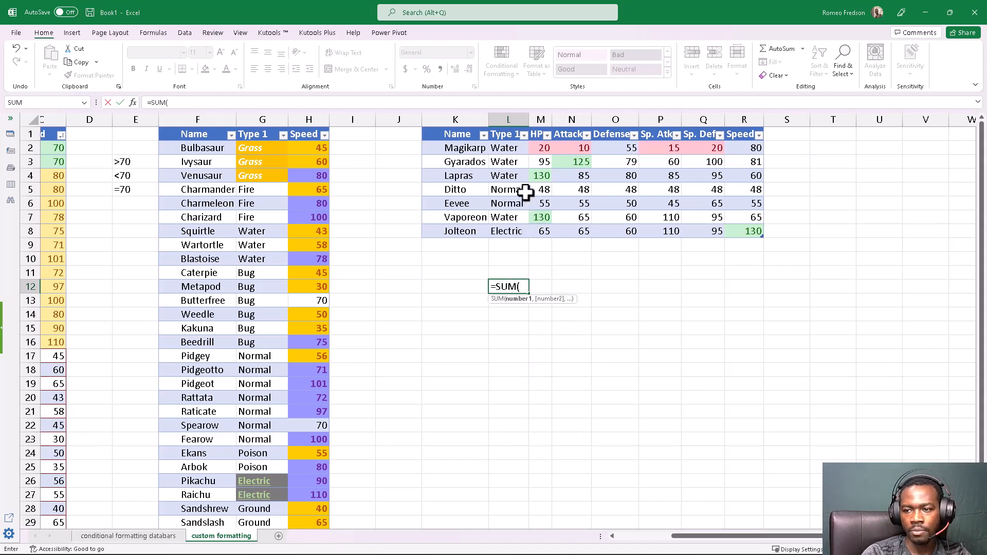
drag(544, 149, 747, 232)
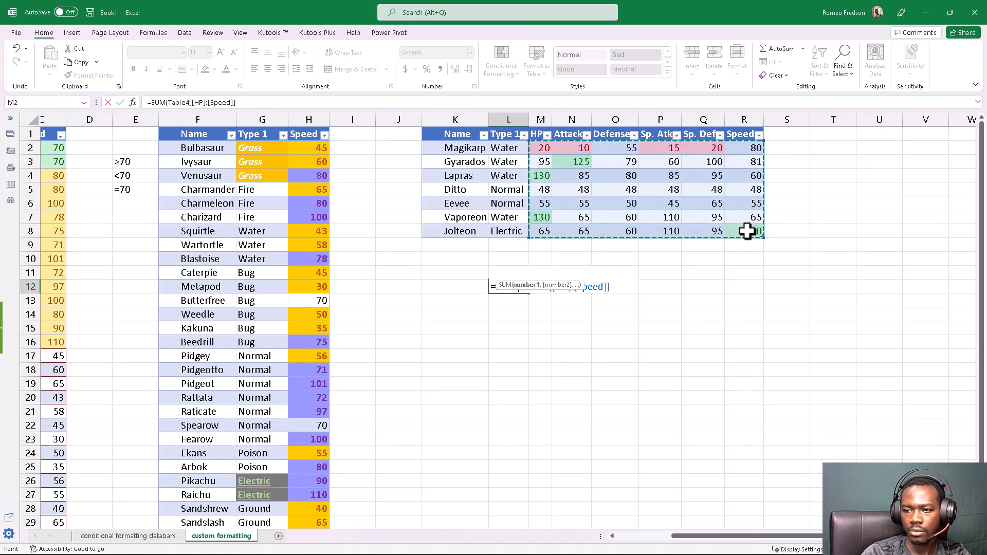
key(Return)
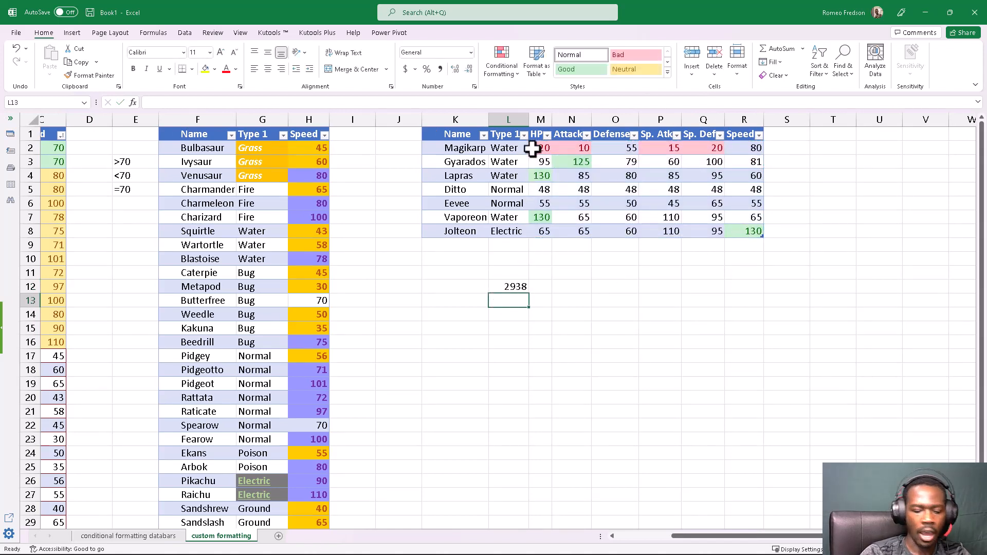
Step: Enter a COUNT formula in L13 that counts all stats from the HP to Speed columns, =COUNT(Table4[[HP]:[Speed]])
text(=count)
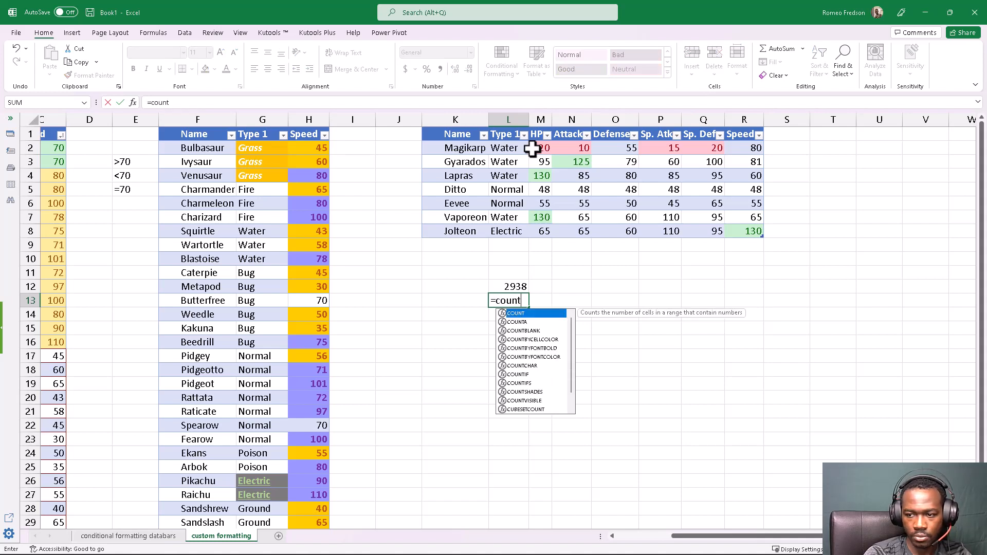
key(Tab)
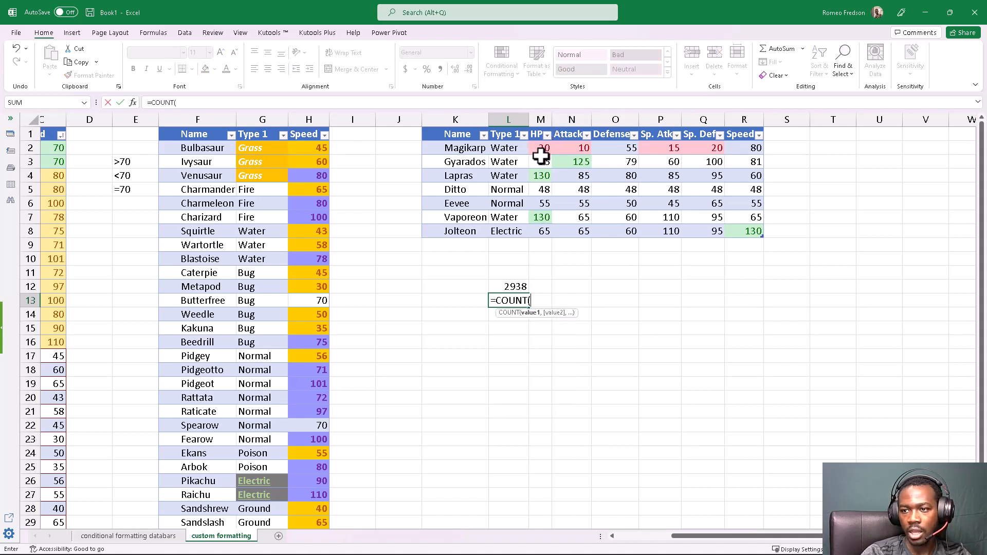
drag(540, 149, 738, 232)
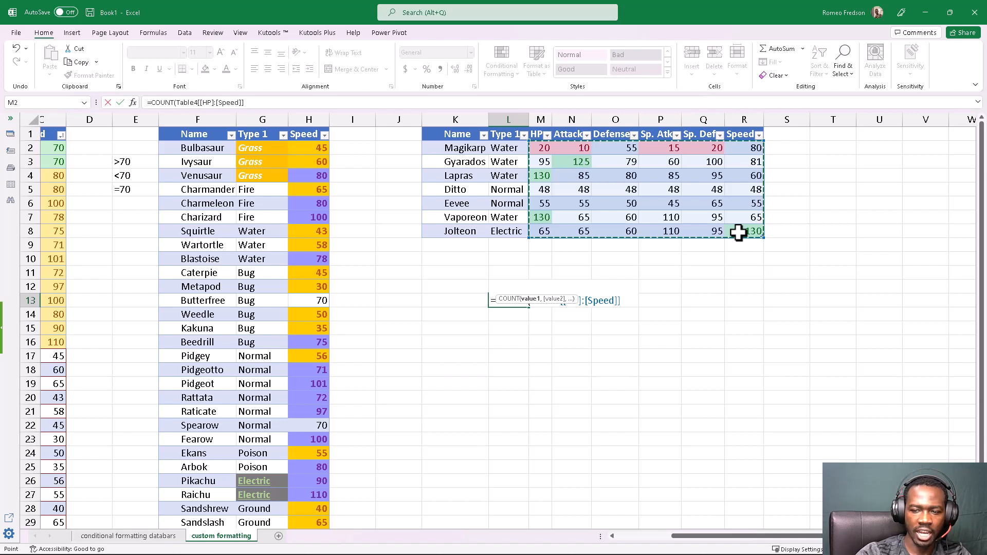
key(Return)
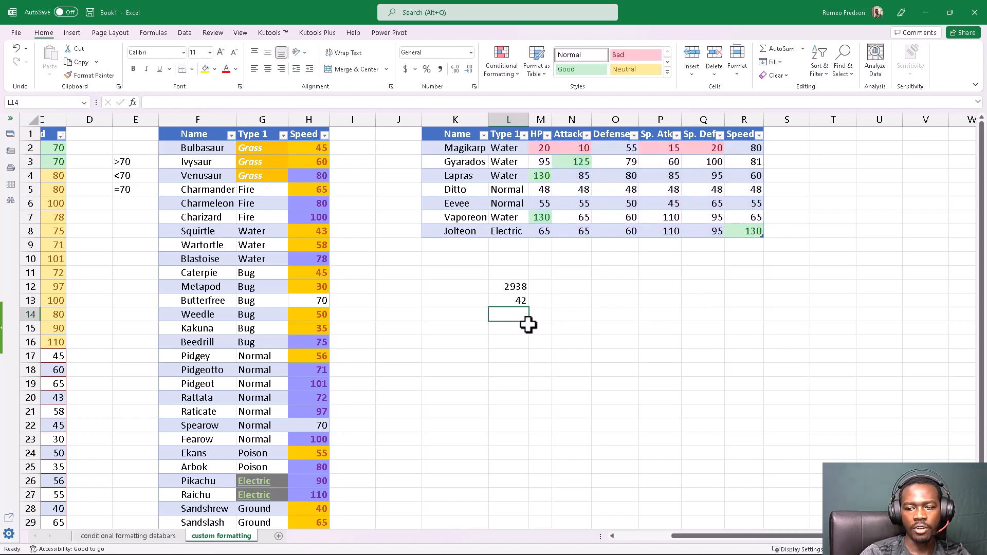
Step: Calculate the average stat in L14 by dividing the sum by the count with =L12/L13
text(=)
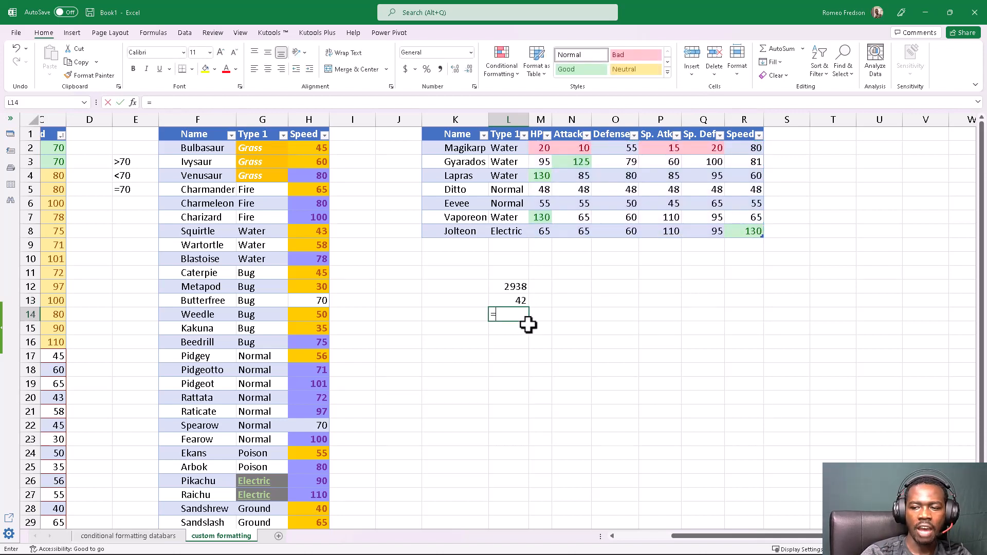
click(515, 288)
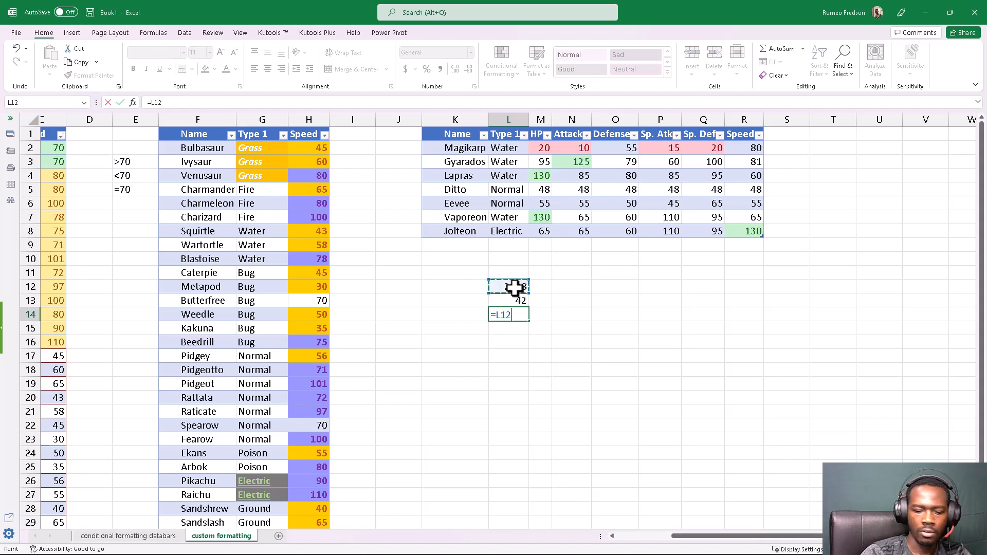
text(/)
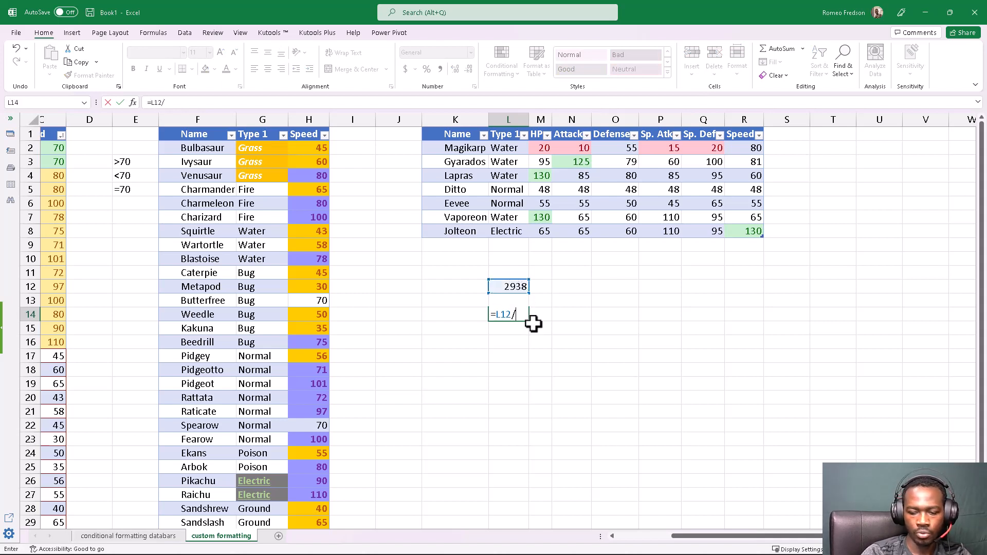
text(L13)
key(Return)
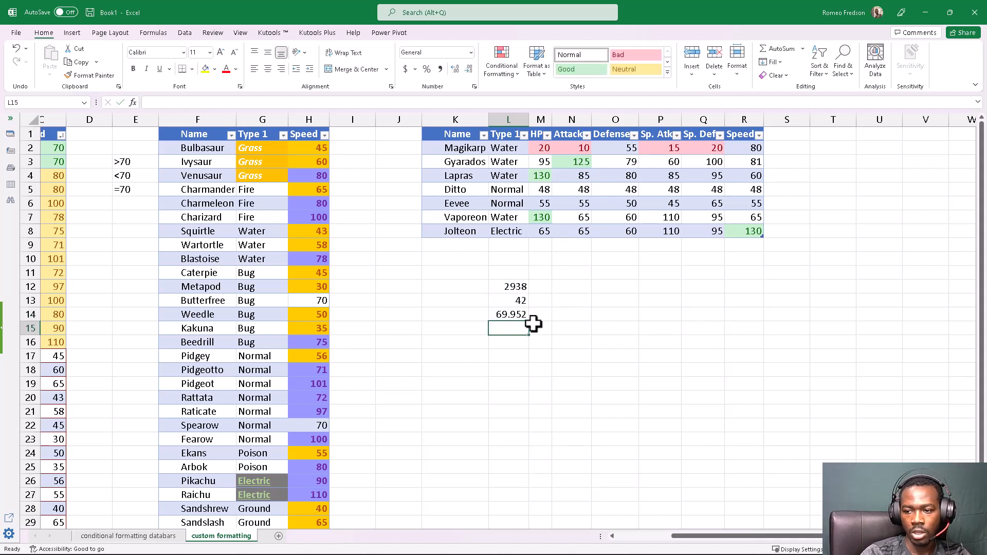
Step: Review the sum, count and average formulas in L12:L14 and compare individual stats in M2:R8 with the average
click(508, 287)
click(510, 302)
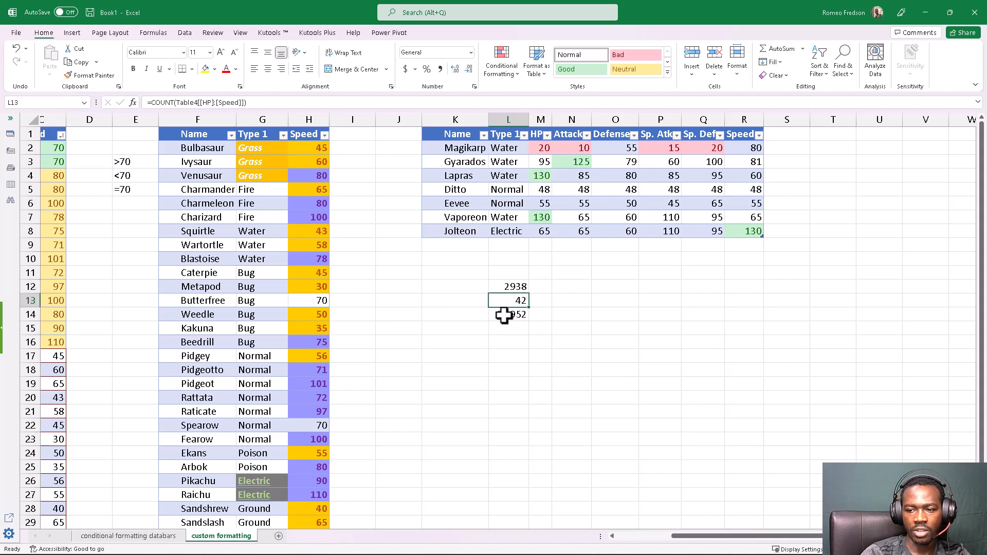
click(503, 316)
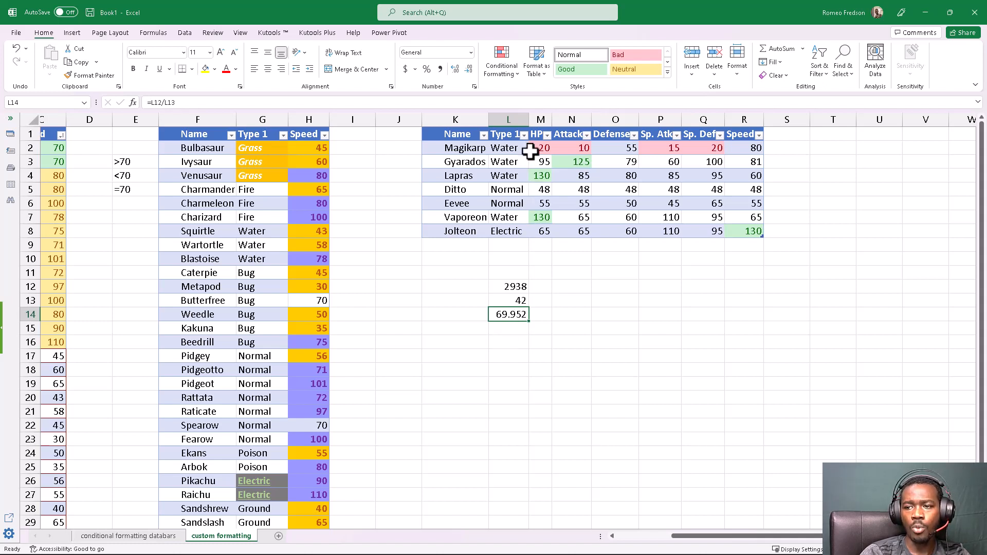
drag(537, 147, 750, 233)
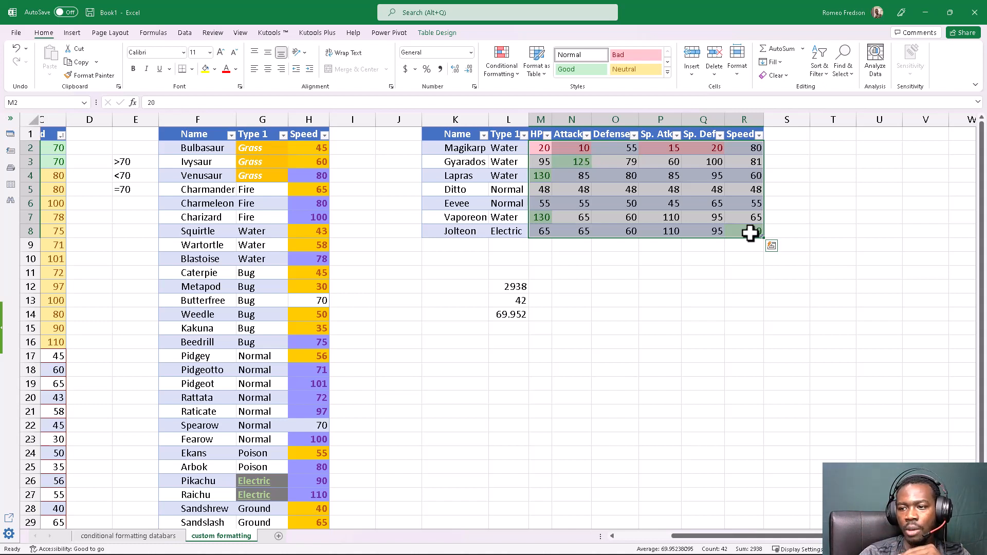
click(572, 218)
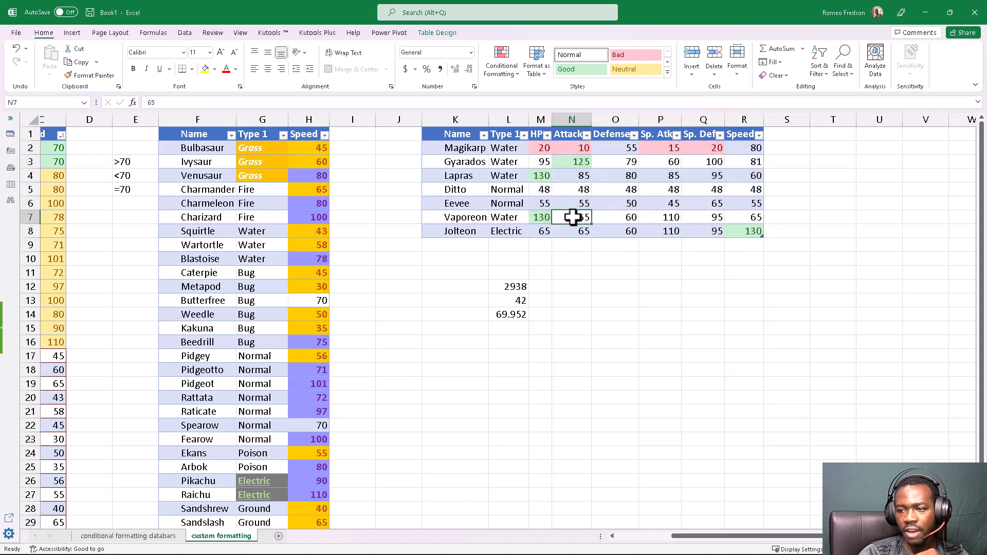
click(617, 218)
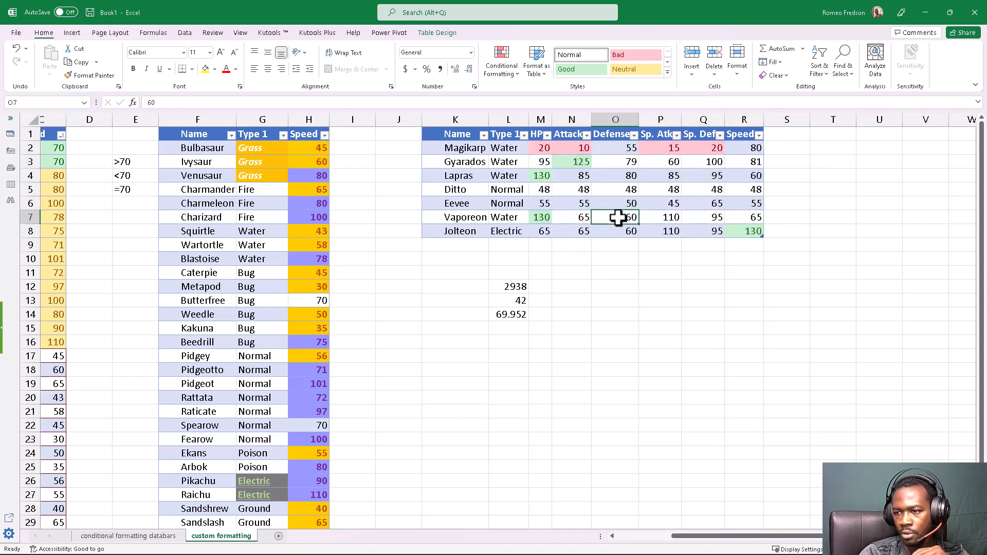
click(545, 204)
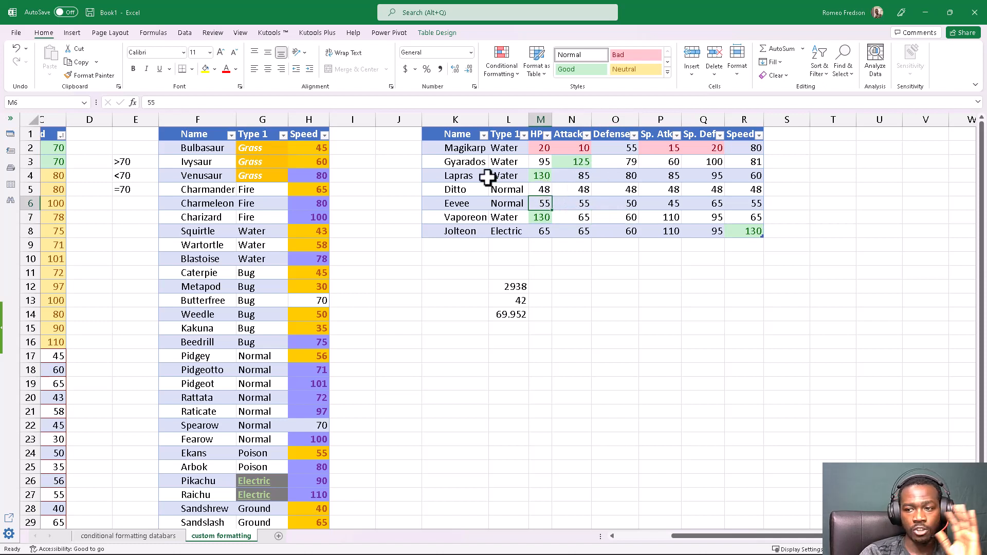
Step: Highlight the below-average stats in M2:R8 with Light Red Fill with Dark Red Text and compare them with the average in L14
drag(540, 149, 749, 232)
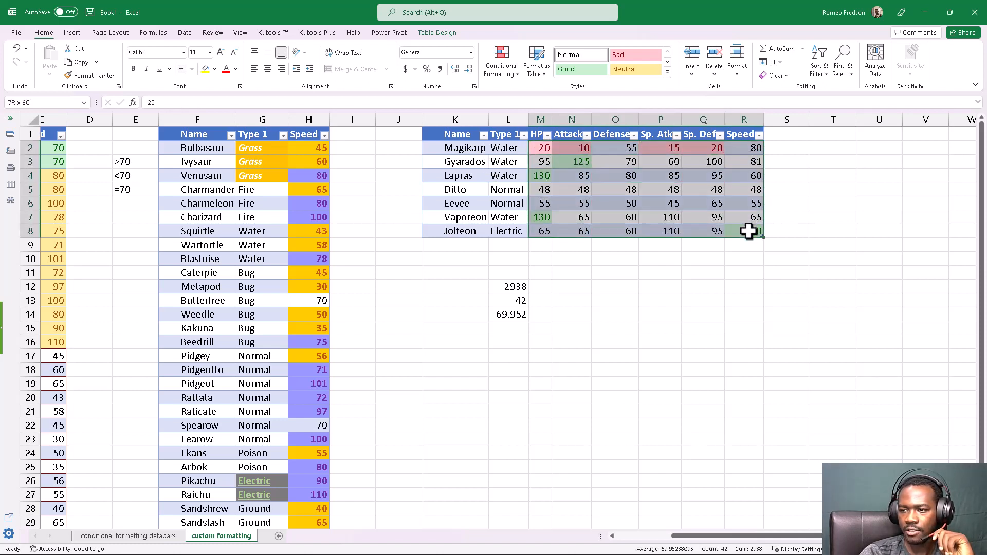
click(497, 69)
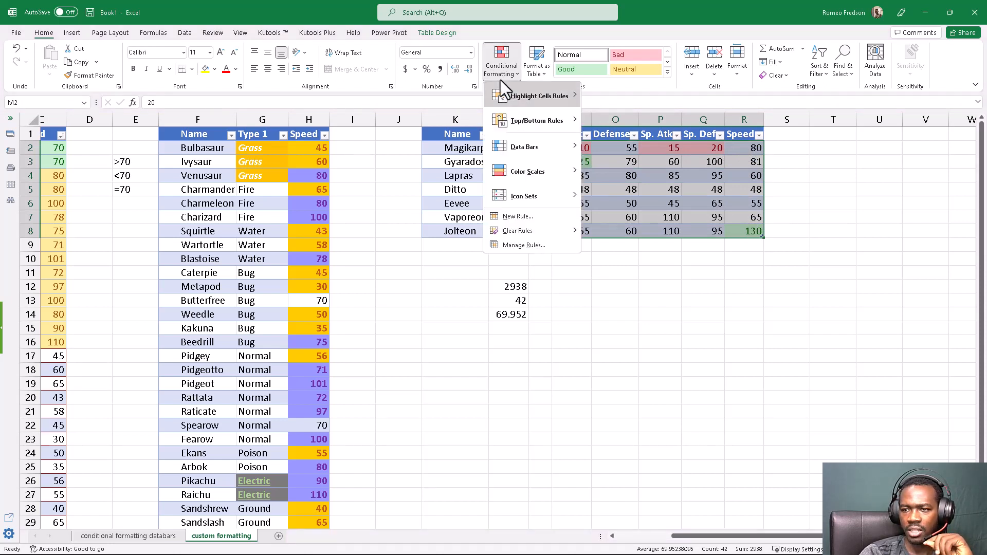
mouse_move(519, 121)
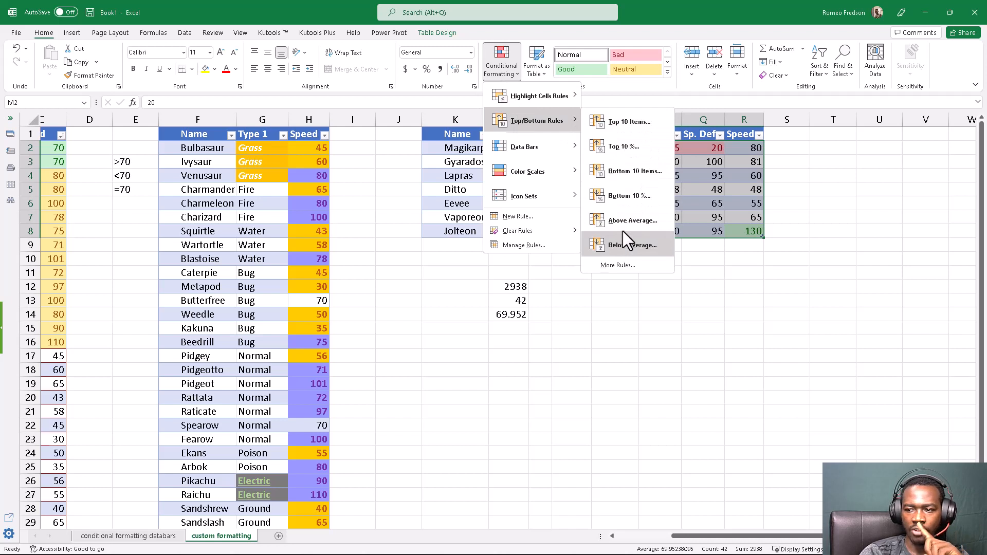
click(625, 246)
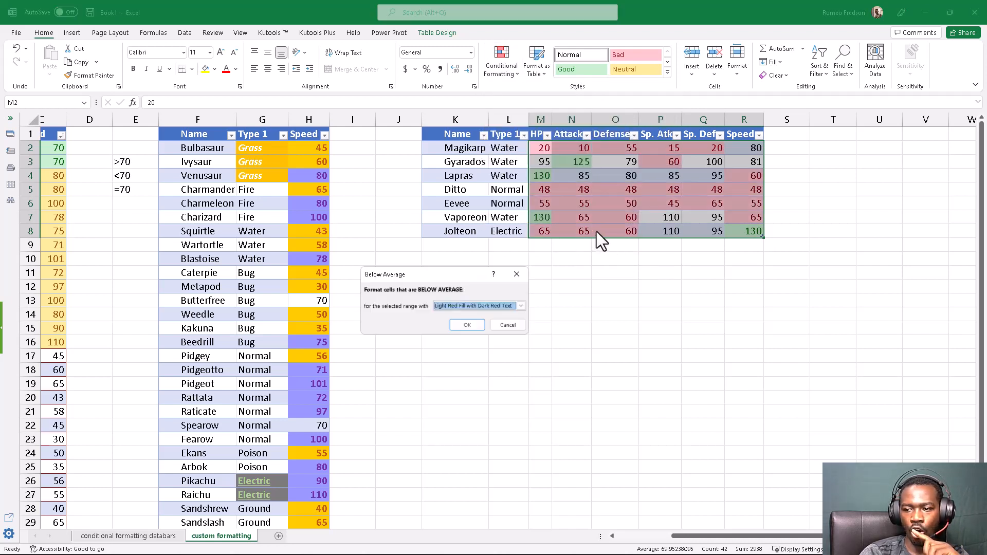
drag(441, 273, 622, 270)
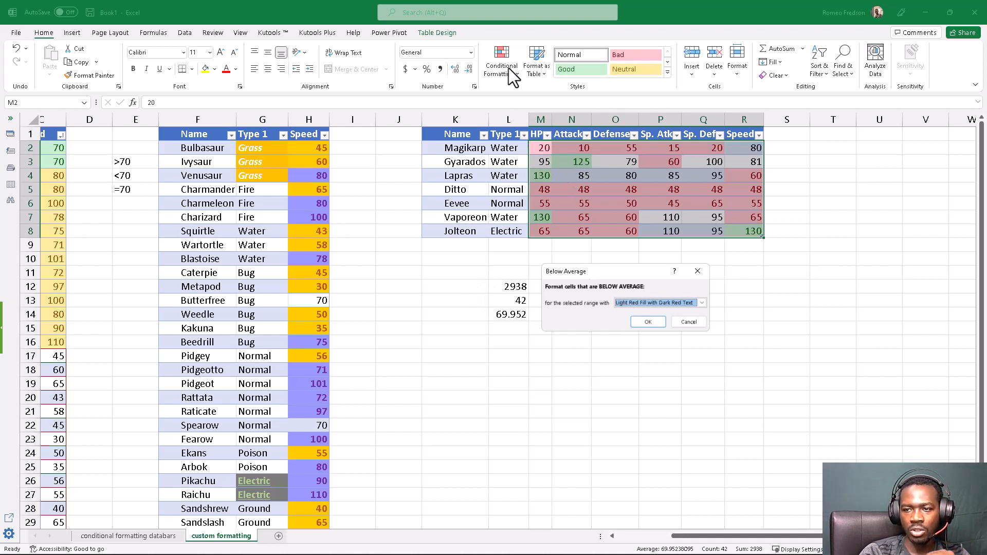
click(640, 322)
click(614, 317)
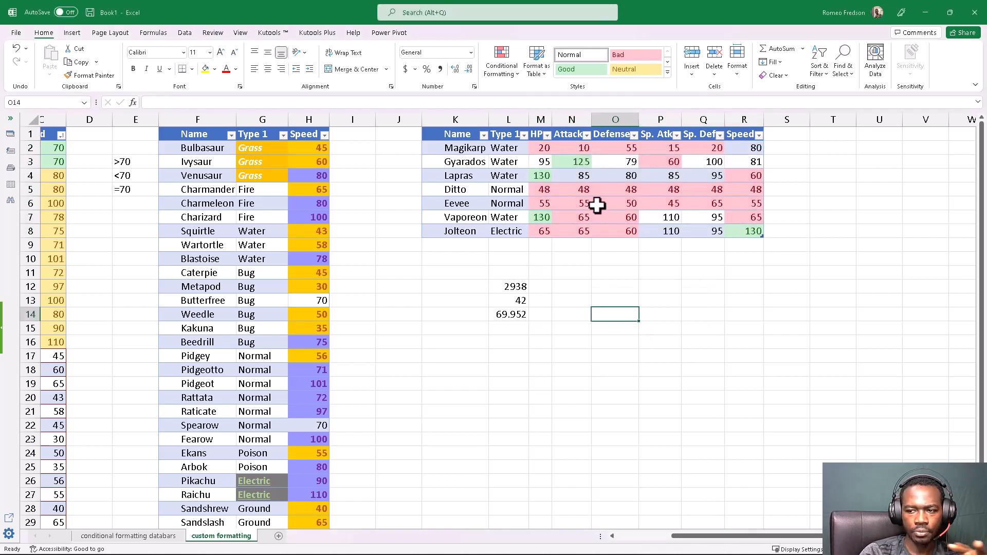
click(508, 318)
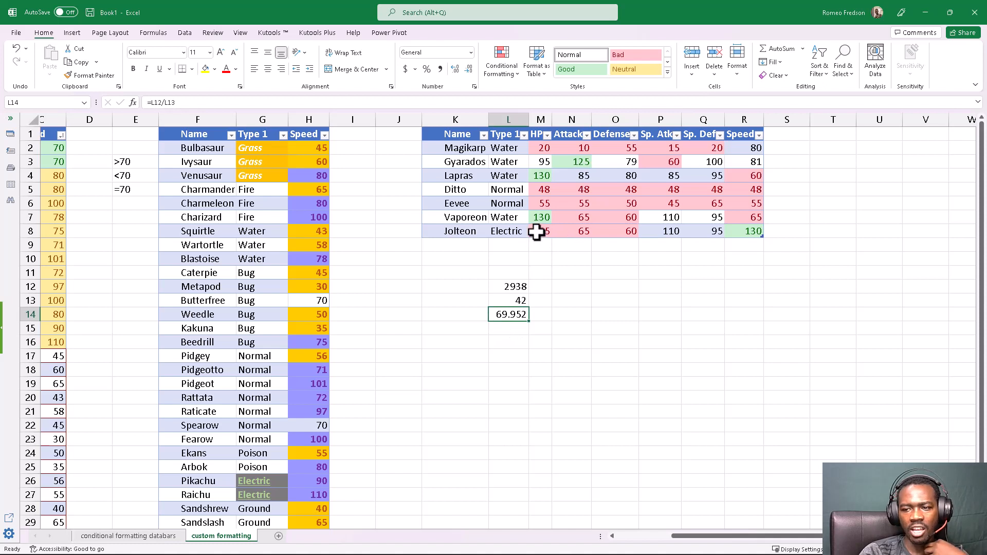
drag(535, 231, 609, 217)
click(540, 198)
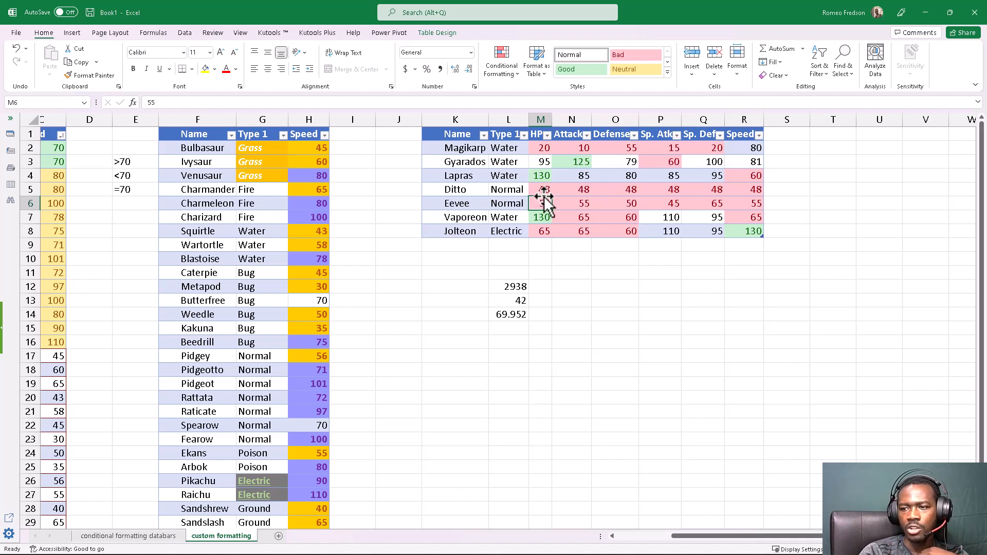
Step: Highlight the above-average stats in M2:R8 with Yellow Fill with Dark Yellow Text
drag(745, 233, 541, 149)
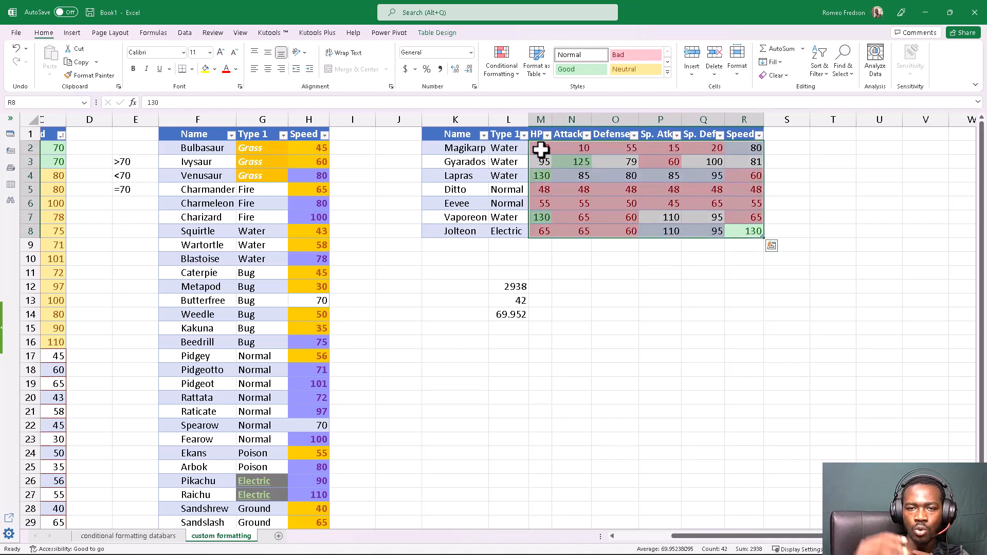
click(507, 73)
mouse_move(537, 120)
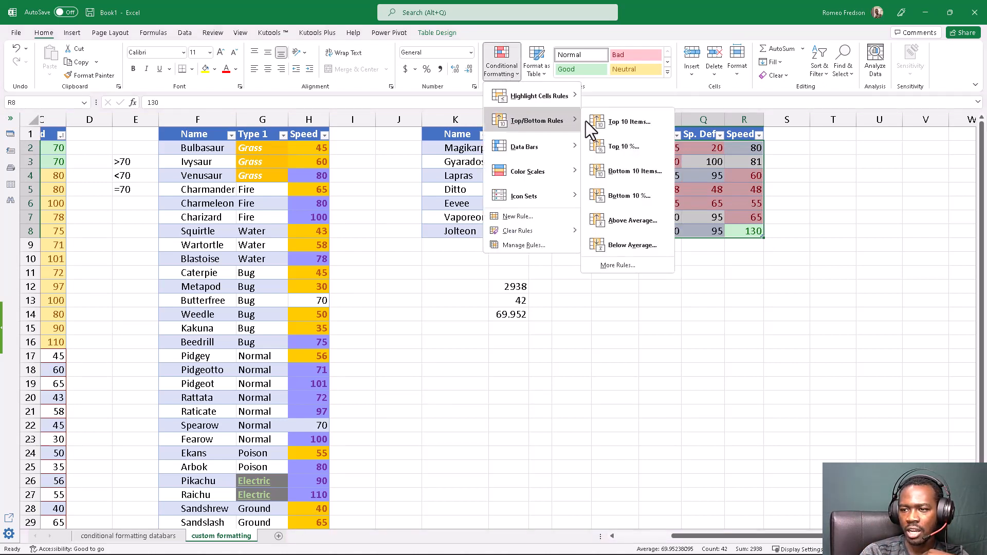
click(618, 222)
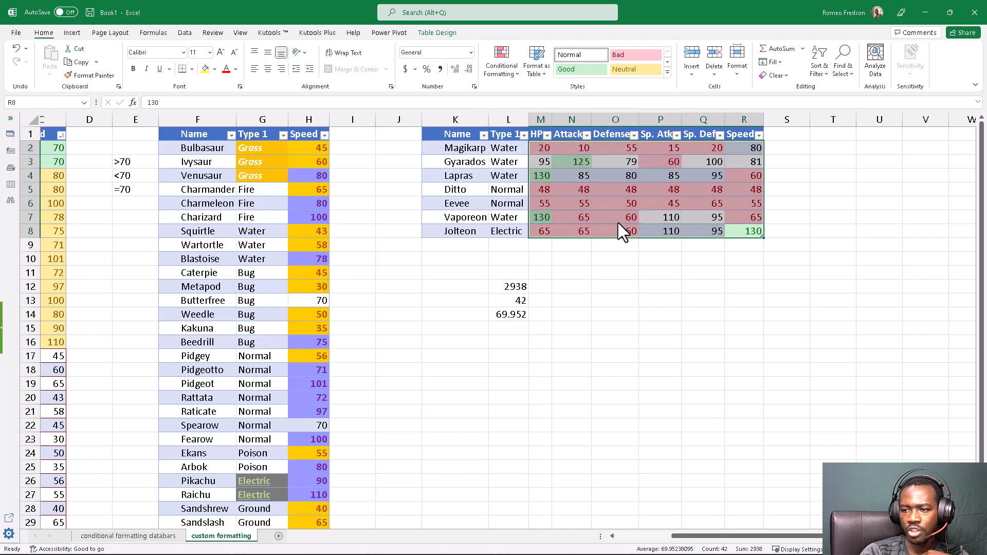
mouse_move(596, 269)
mouse_down()
mouse_move(462, 278)
mouse_move(470, 279)
mouse_up()
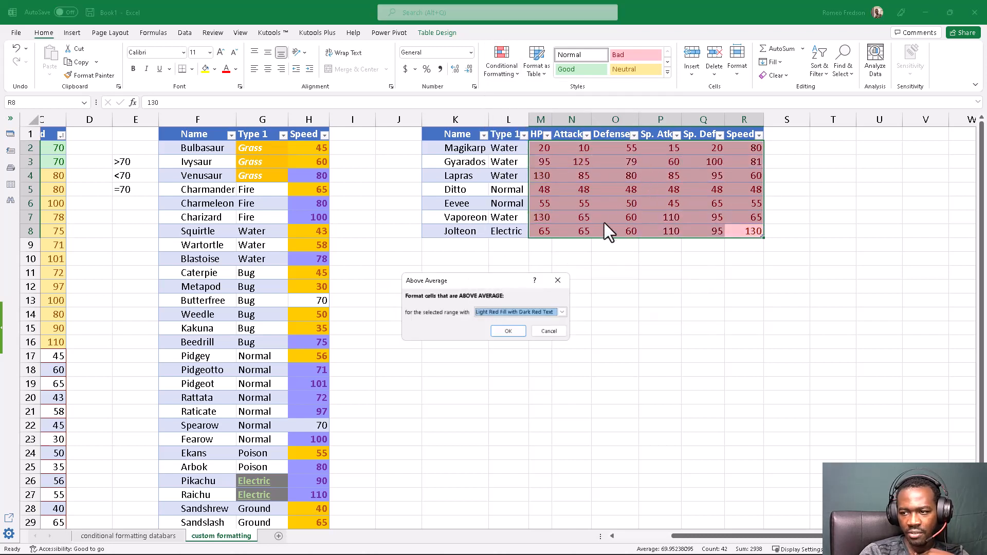
click(514, 314)
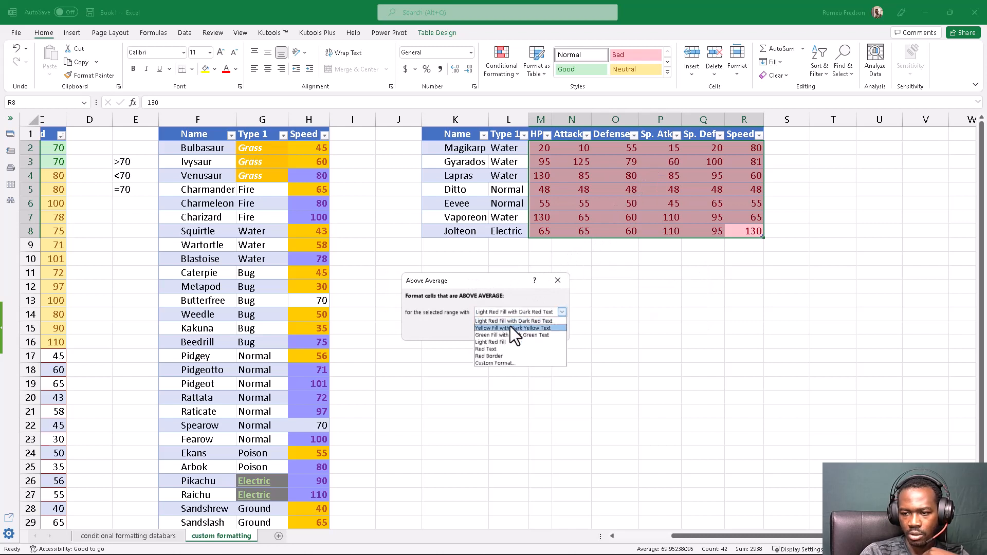
click(512, 328)
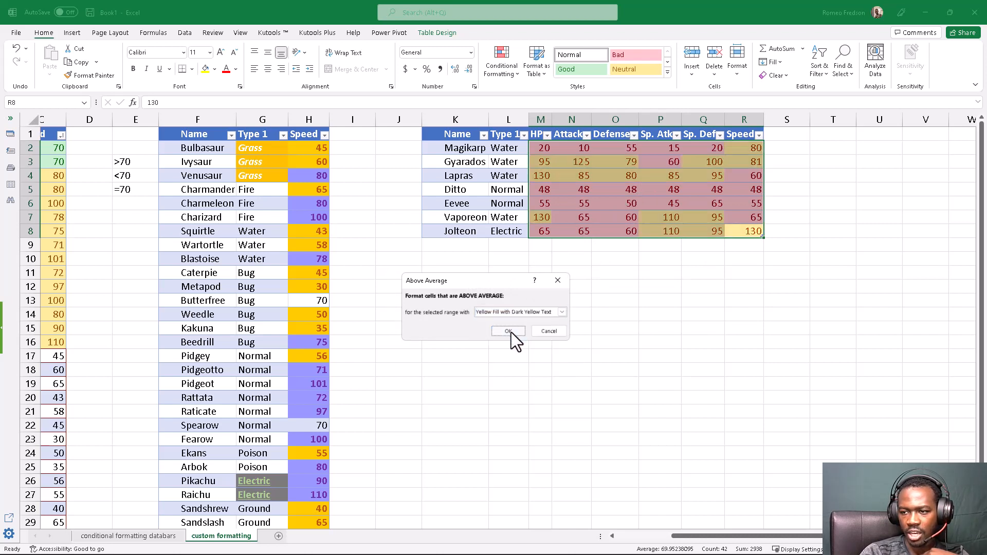
click(511, 332)
click(566, 303)
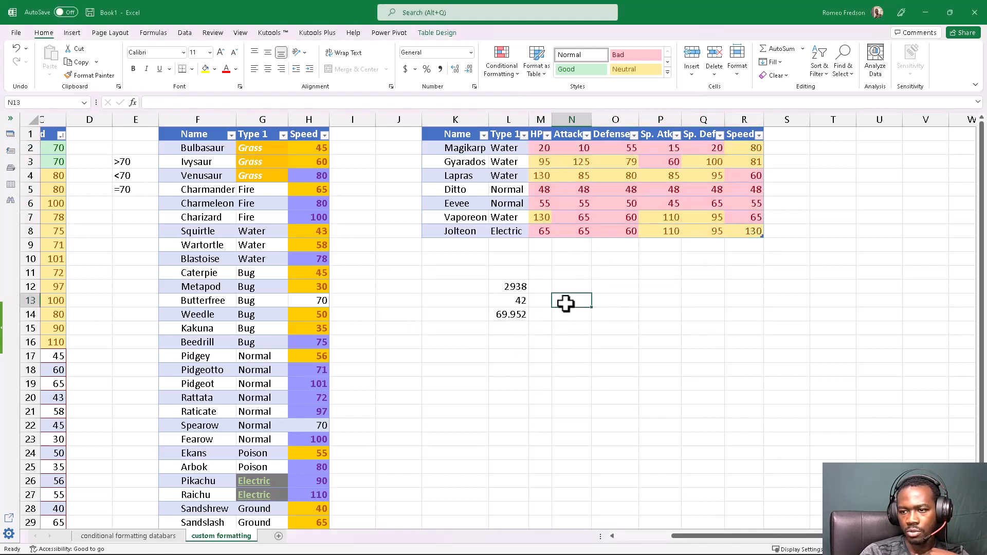
Step: Compare the yellow-highlighted stats of Vaporeon, Jolteon and Lapras with the average in L14
click(542, 218)
click(502, 318)
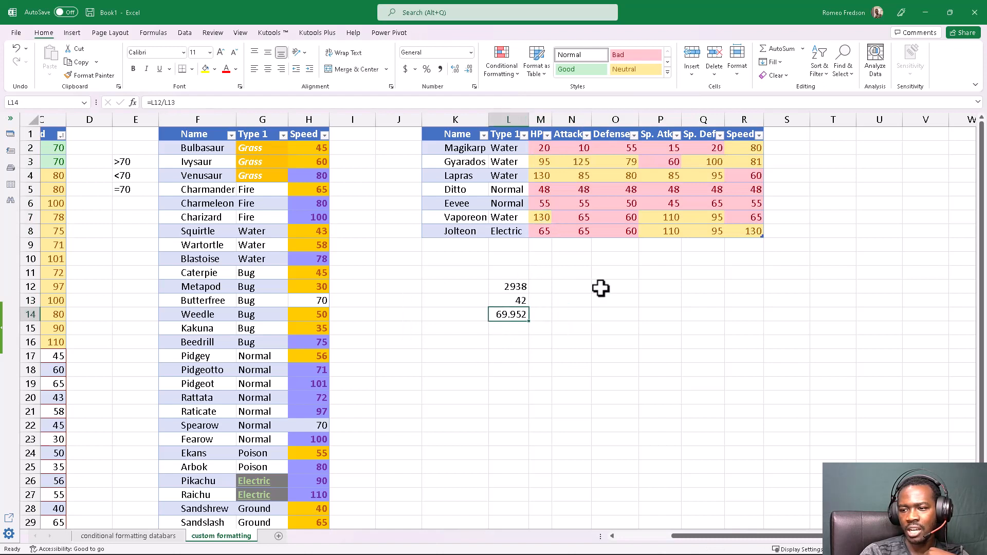
click(673, 232)
drag(673, 232, 727, 223)
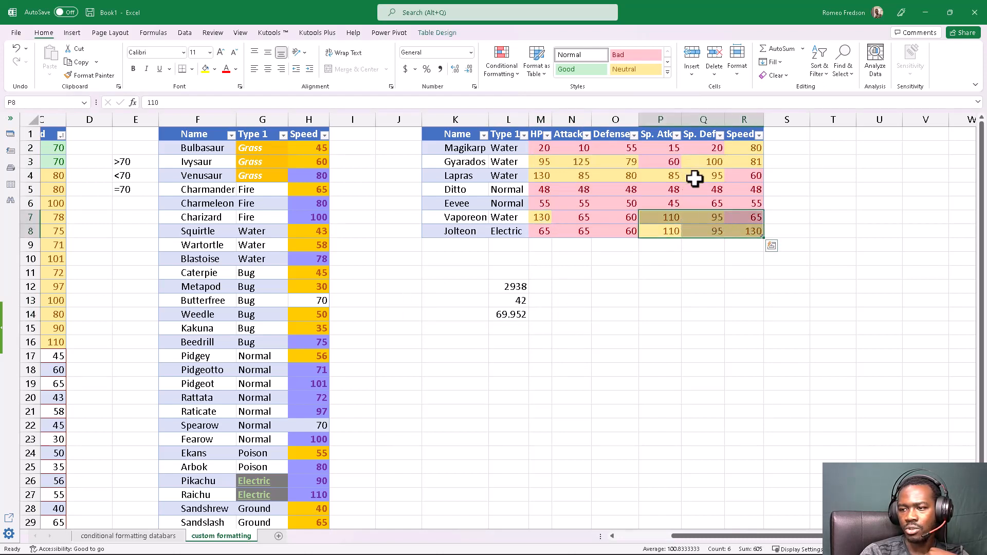
drag(692, 180, 570, 175)
Step: Define a new formatting rule for Lapras's Defense cell O4 that formats cell values greater than 69.952
click(610, 177)
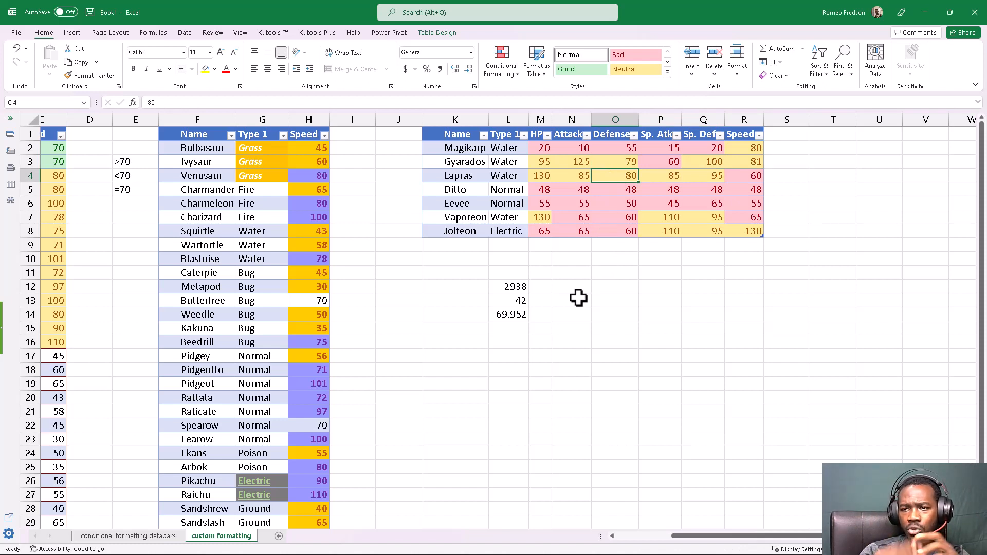
click(496, 69)
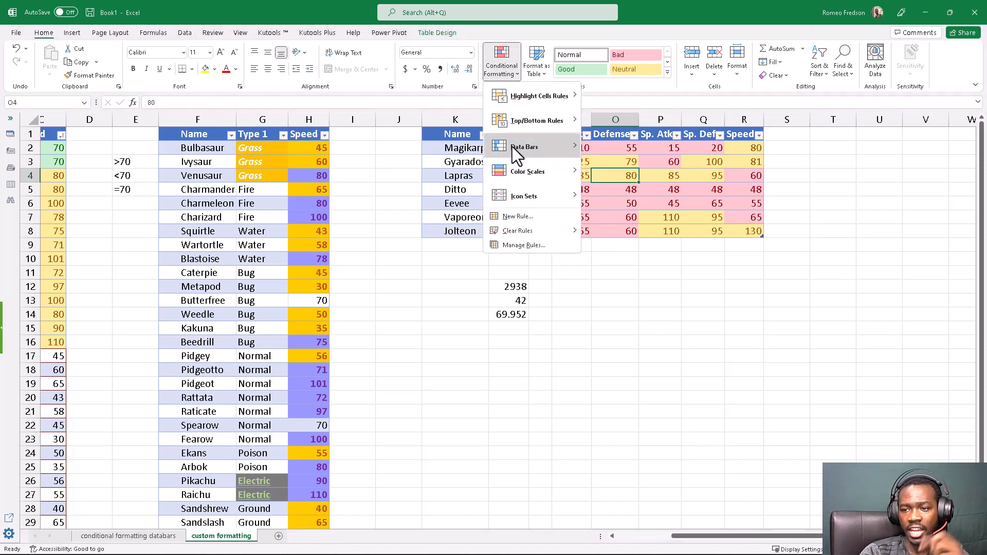
mouse_move(542, 100)
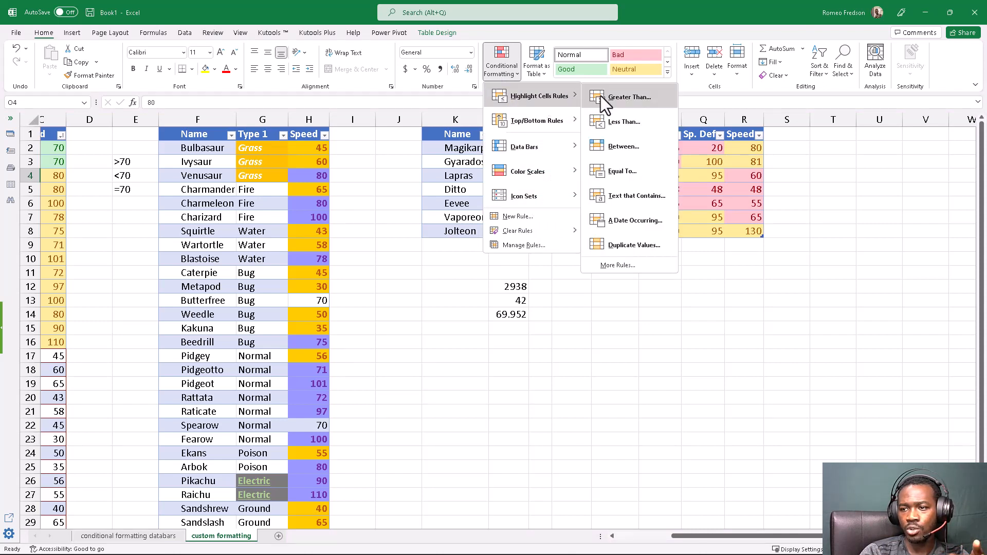
click(618, 265)
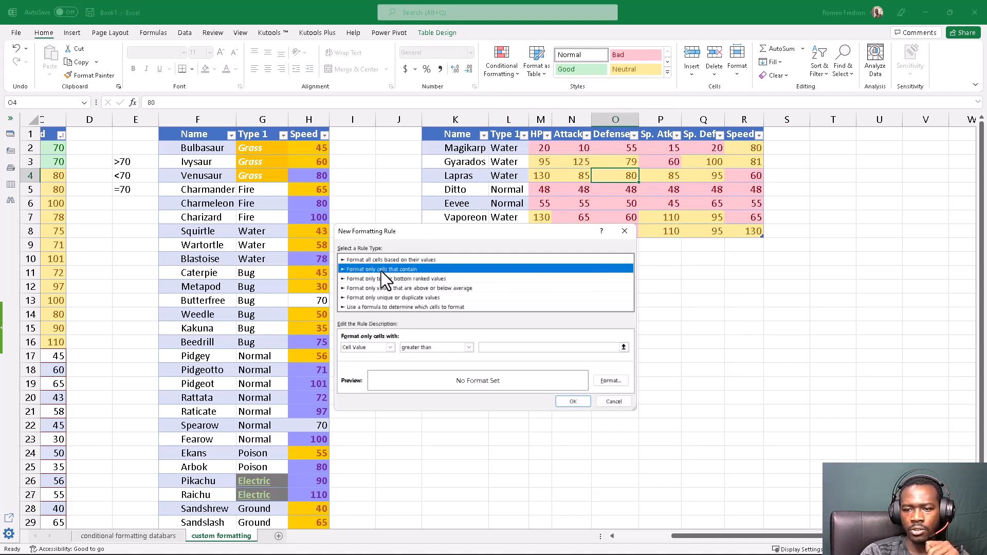
click(371, 348)
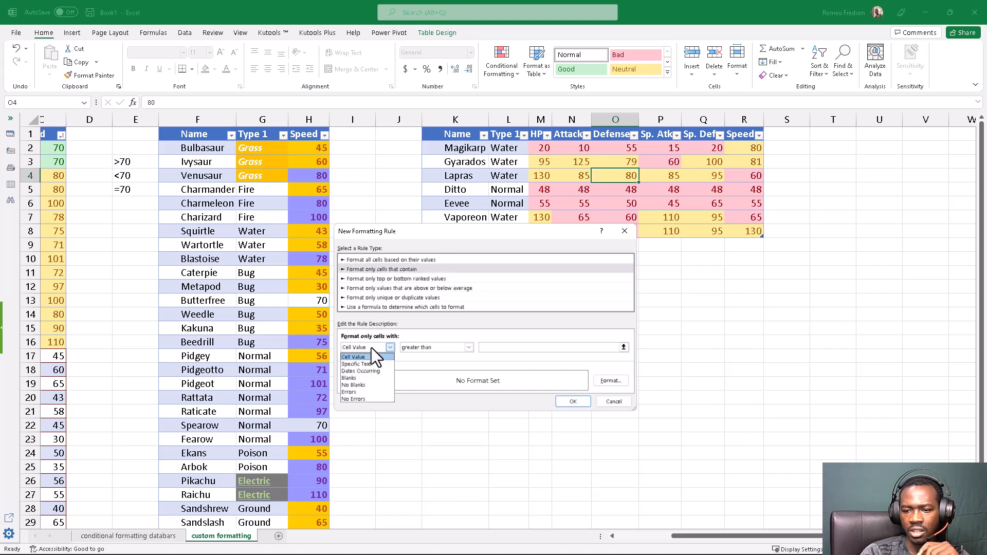
click(390, 356)
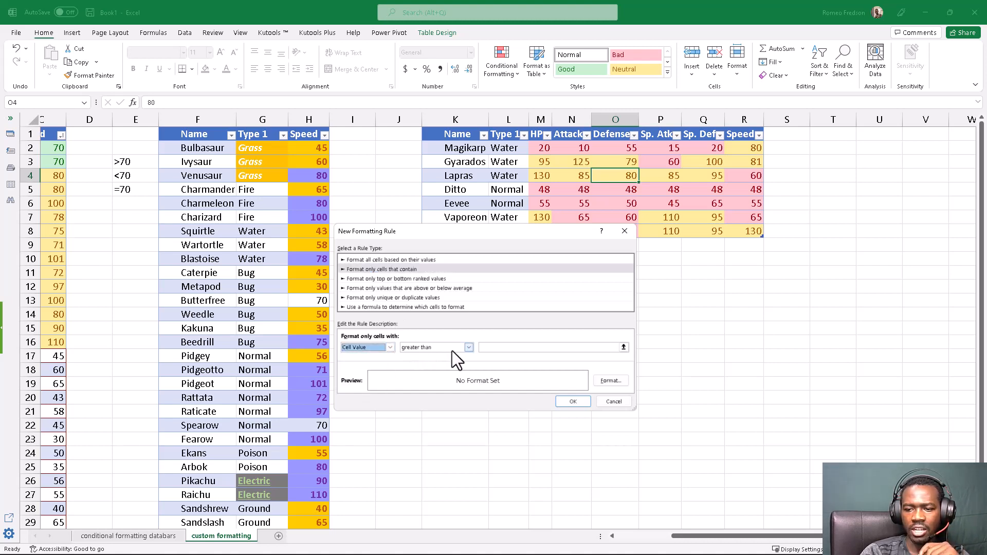
drag(491, 233, 736, 147)
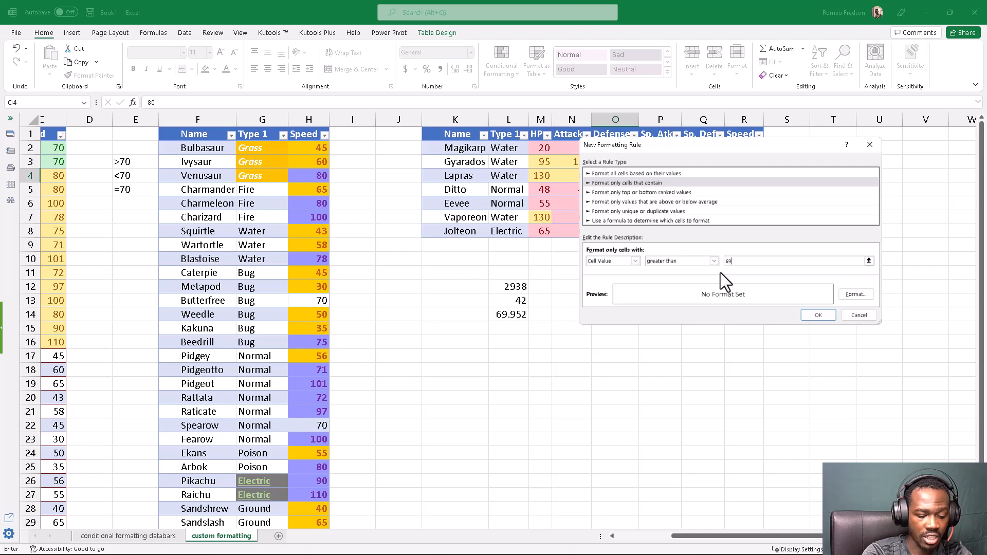
text(952)
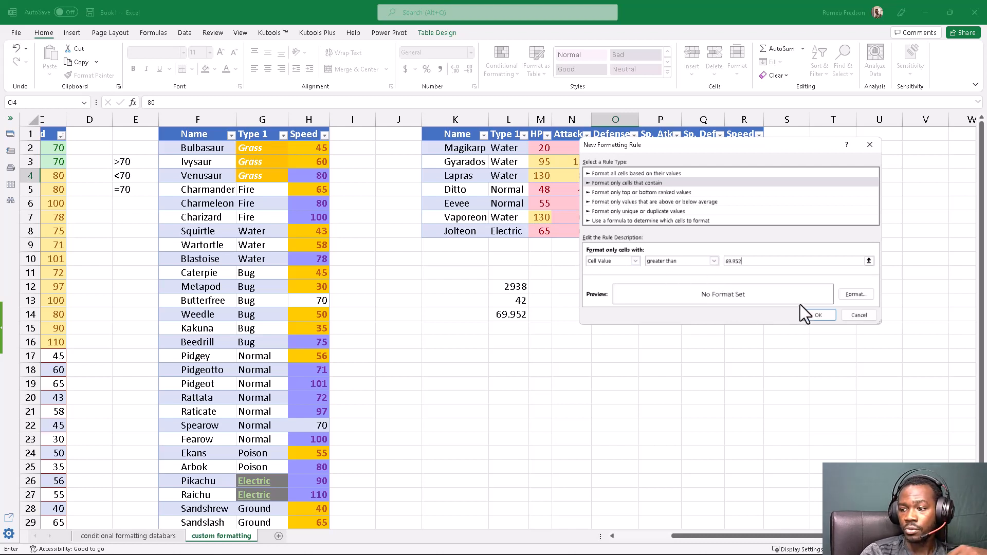
Step: Give the new greater-than rule a light green fill and apply it to O4
click(860, 294)
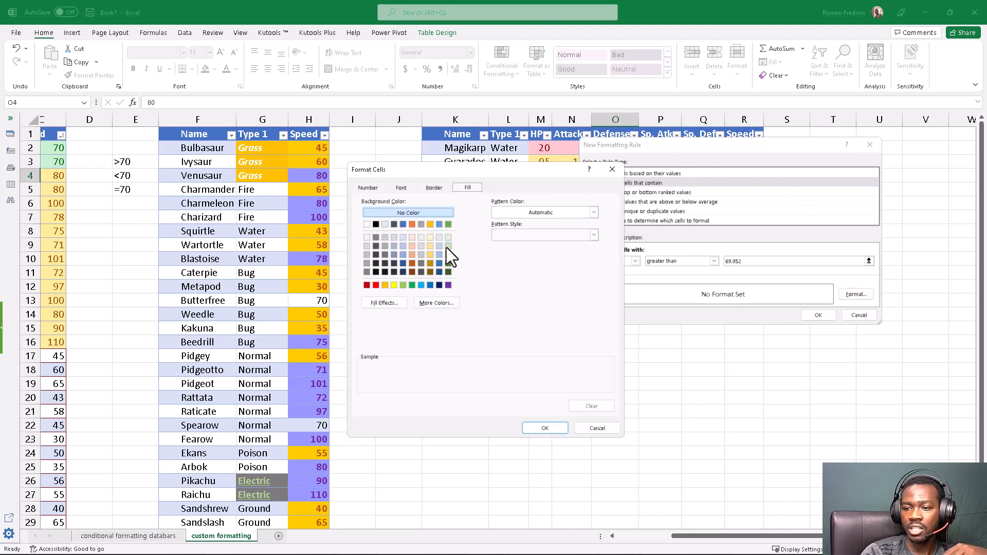
click(449, 254)
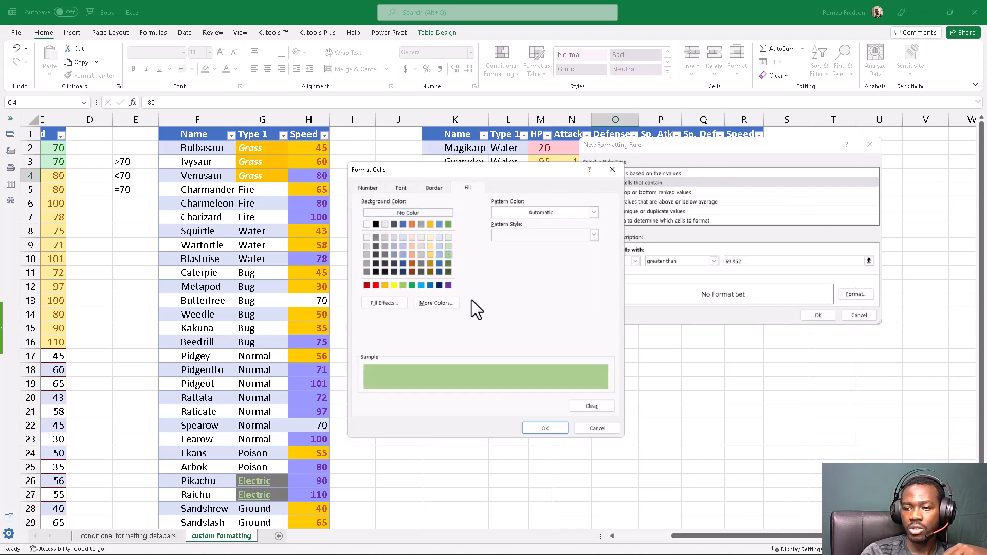
click(539, 426)
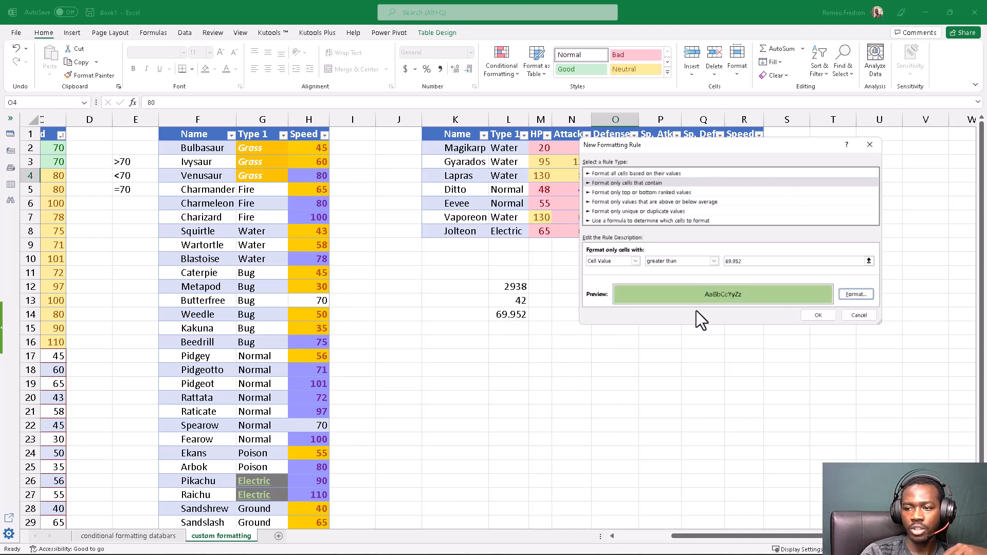
click(825, 316)
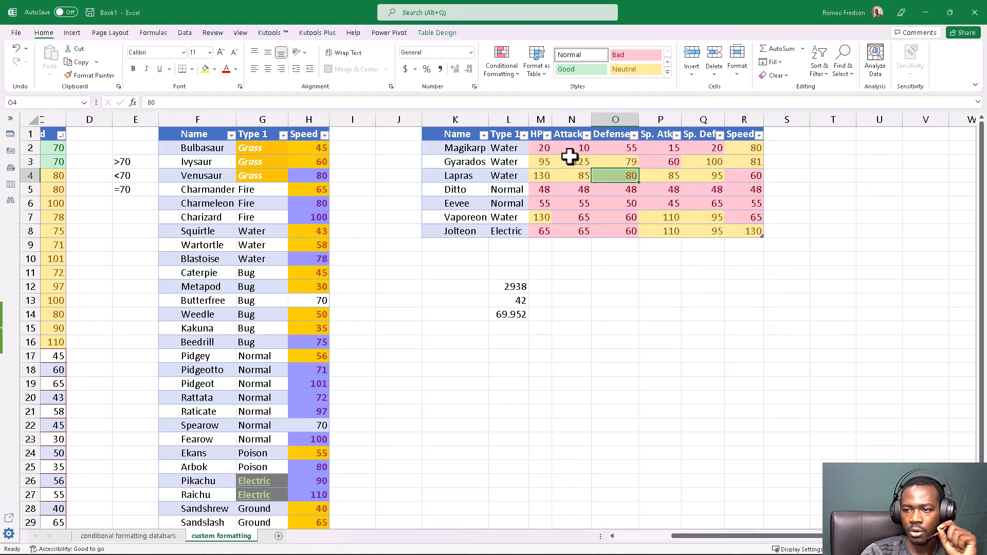
Step: Select the stats in M2:R8 and open their green-filled Cell Value rule for editing in the Conditional Formatting Rules Manager
drag(539, 147, 746, 231)
click(512, 72)
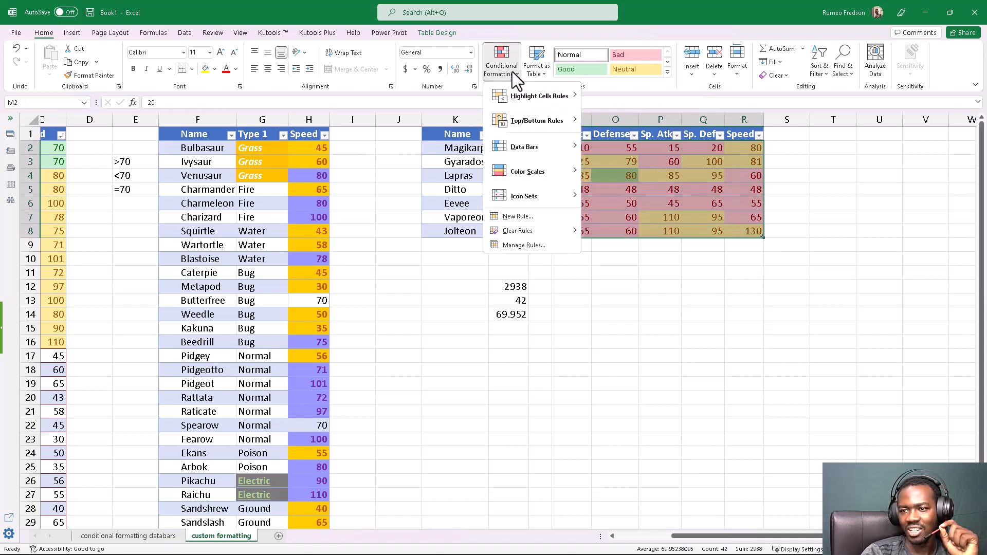
click(536, 246)
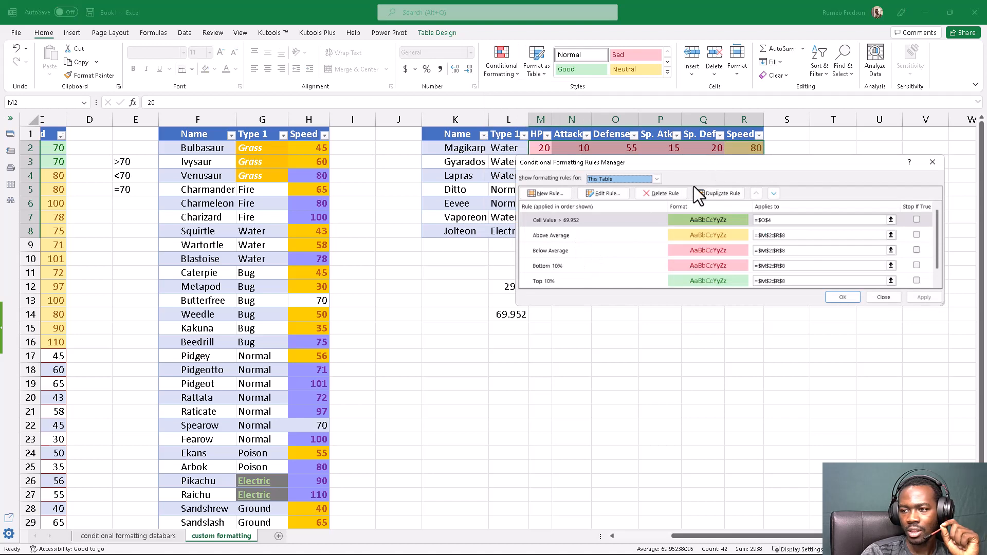
drag(712, 164, 529, 290)
click(444, 346)
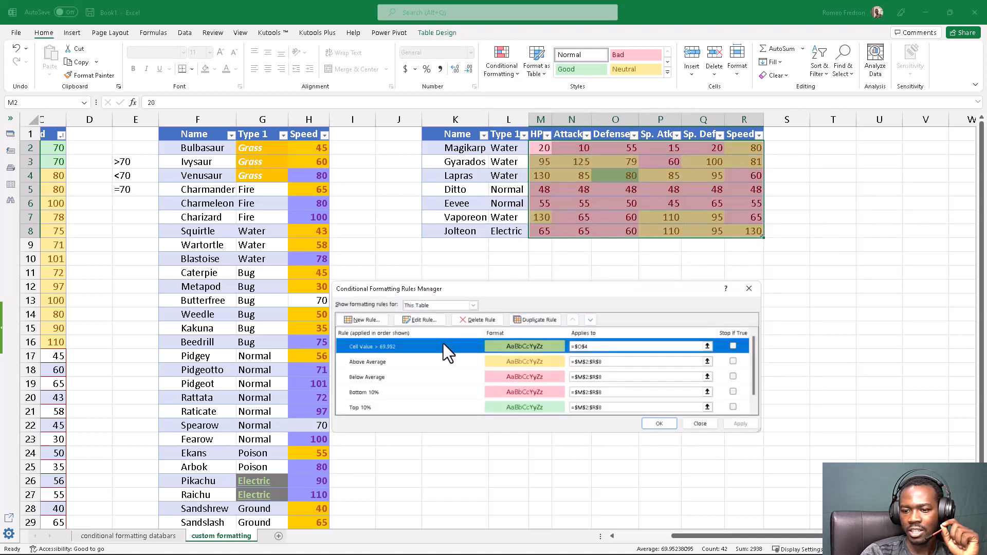
click(417, 320)
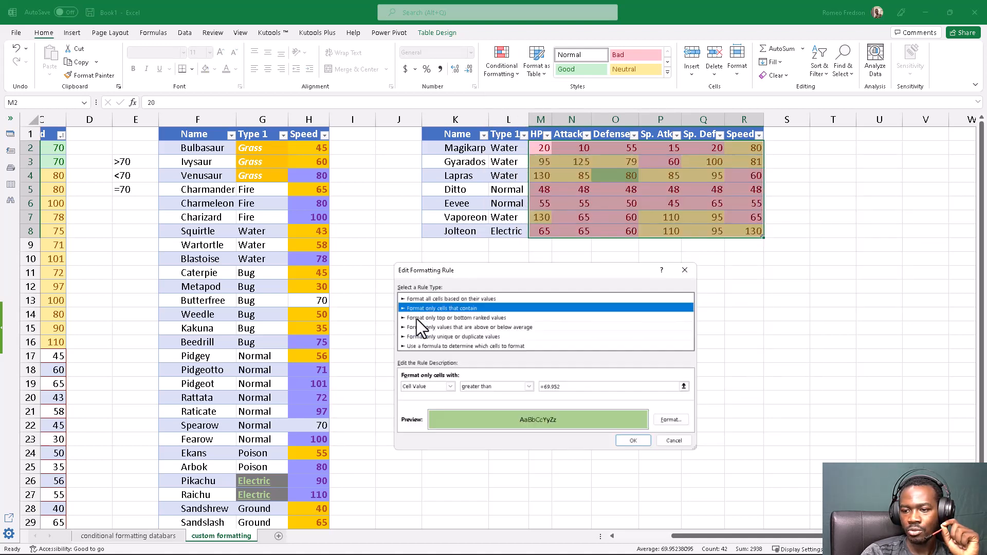
Step: Set the green Cell Value rule's greater-than threshold to 69.6952, apply it, and check Lapras's Defense cell O4
click(569, 389)
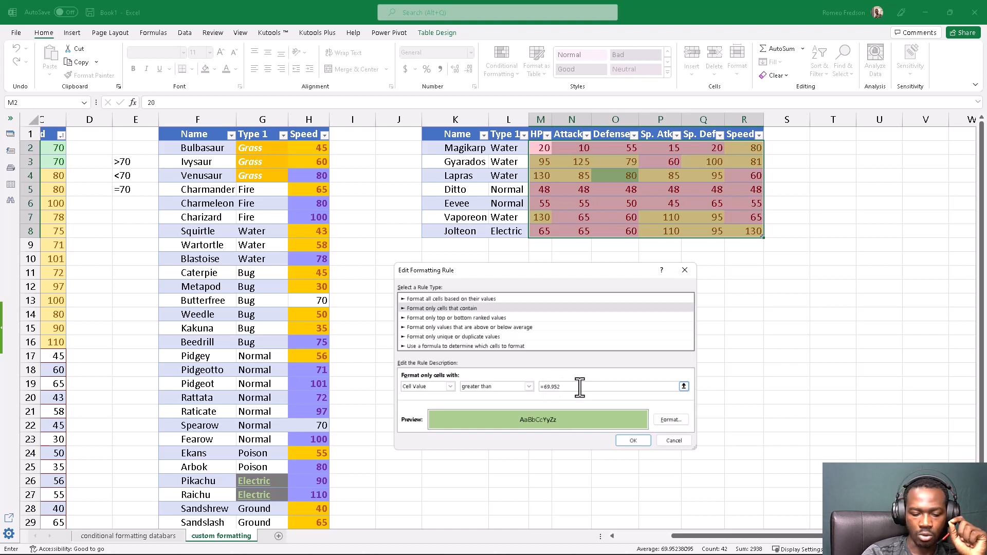
key(BackSpace)
key(BackSpace)
key(BackSpace)
key(BackSpace)
key(BackSpace)
key(BackSpace)
key(BackSpace)
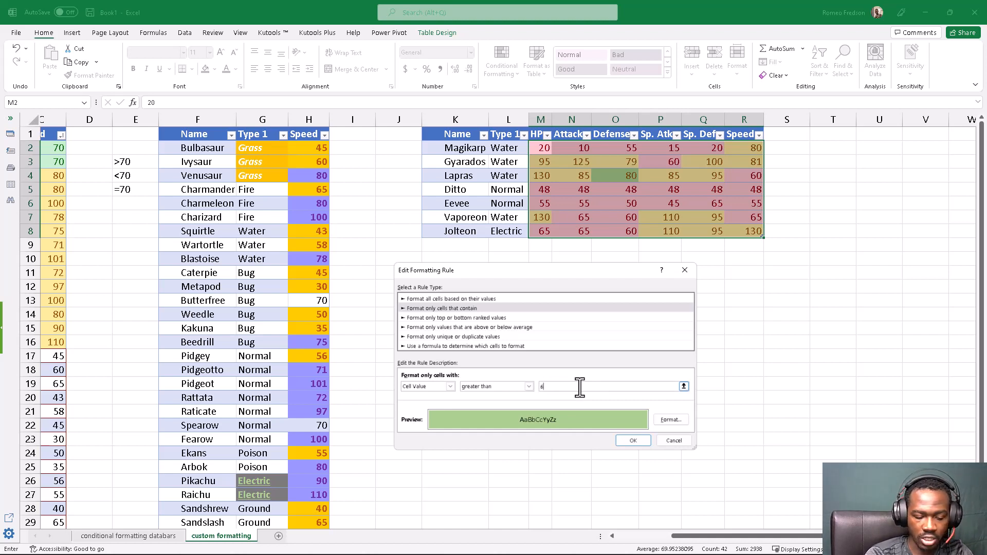
text(69.)
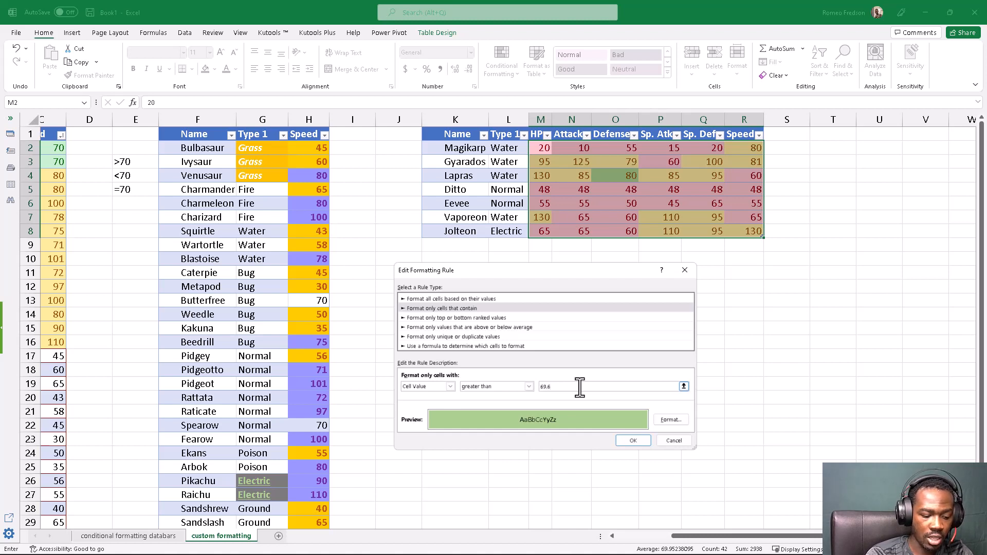
text(6952)
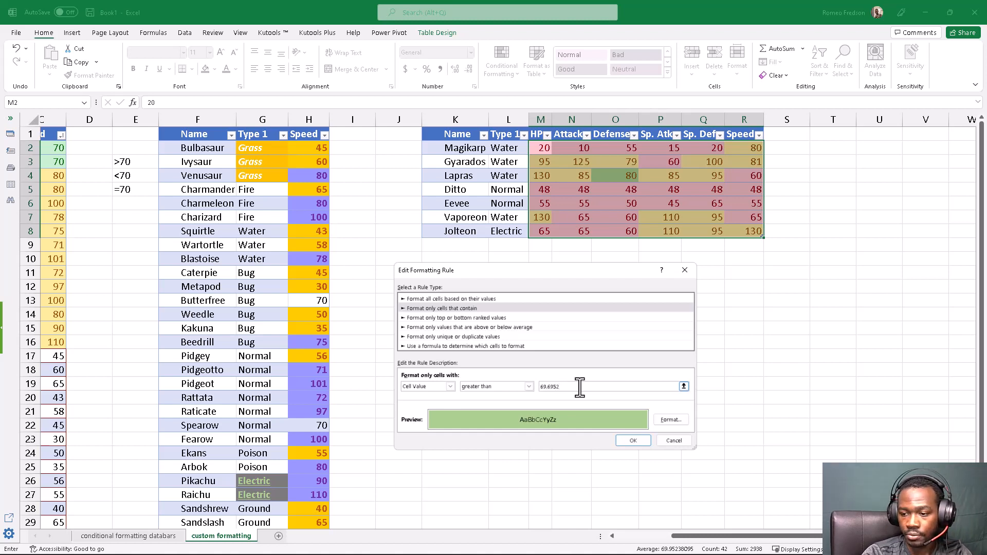
click(634, 440)
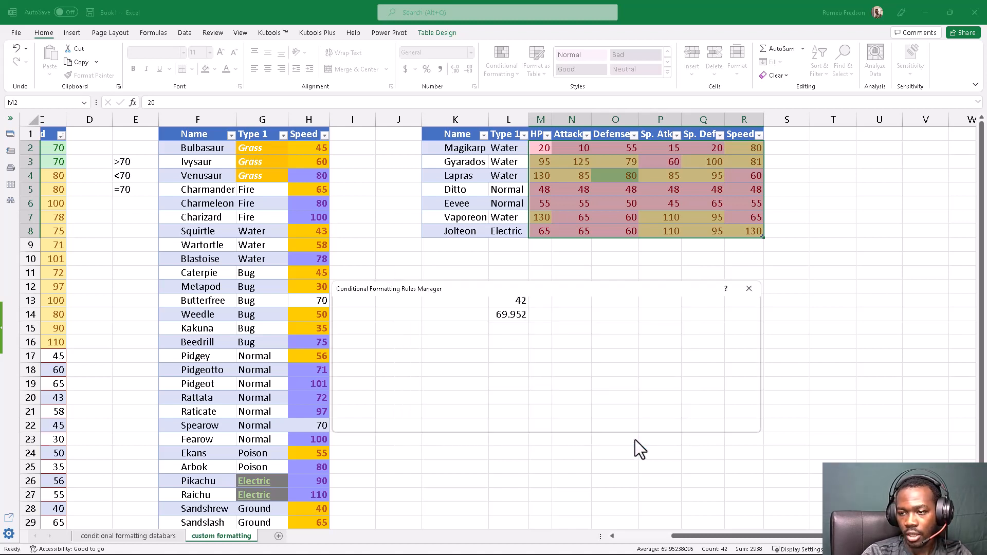
click(650, 425)
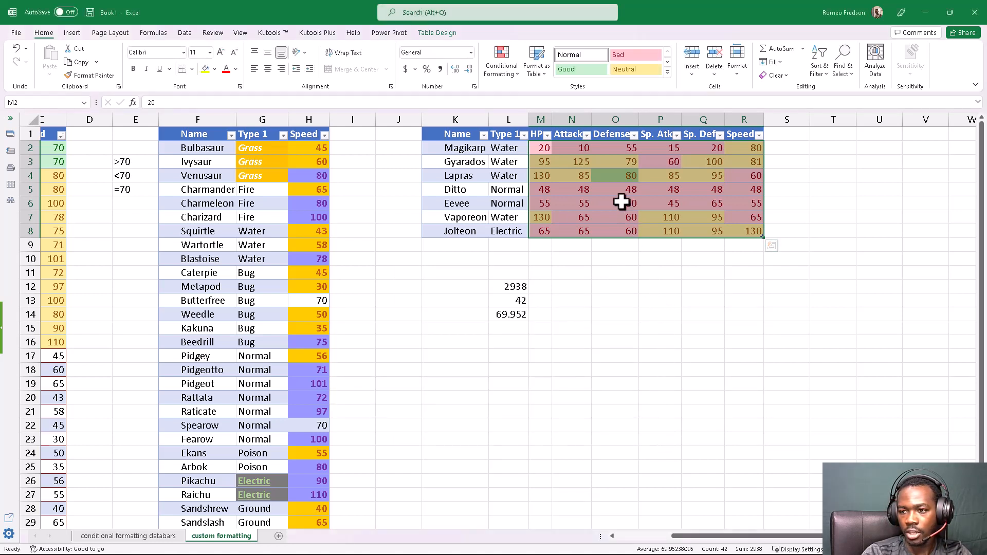
click(617, 178)
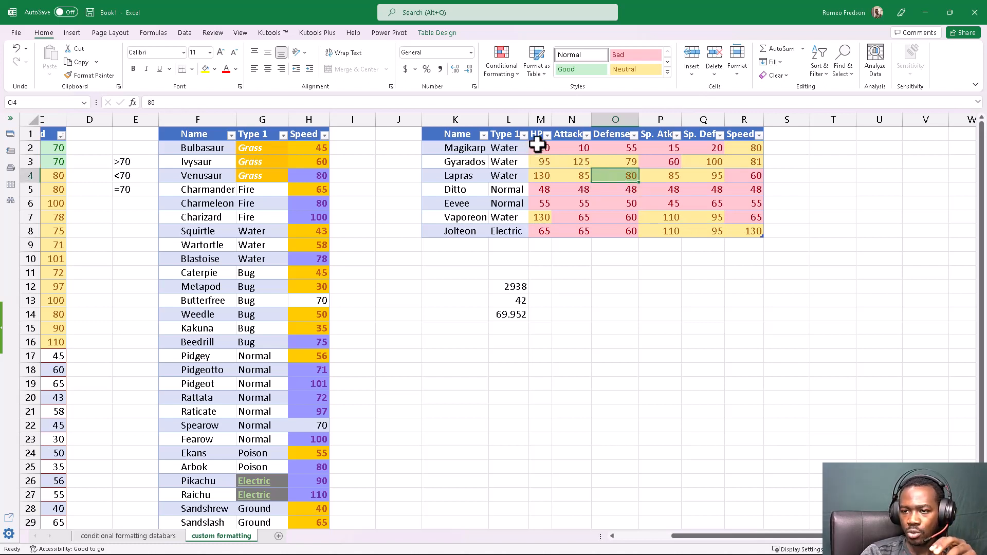
Step: Delete the green greater-than 69.6952 rule for O4 from the stats table's rules and apply the deletion
drag(537, 146, 758, 230)
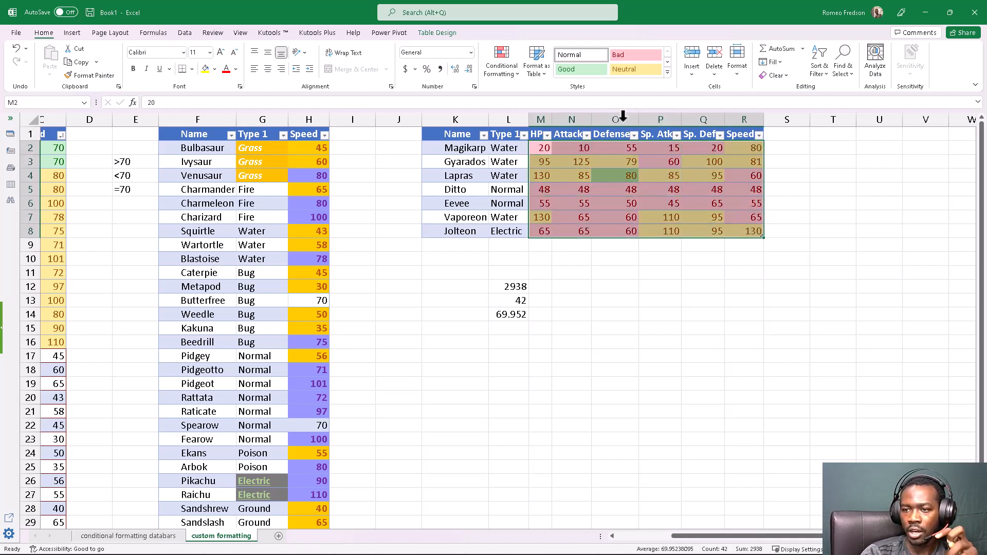
click(501, 61)
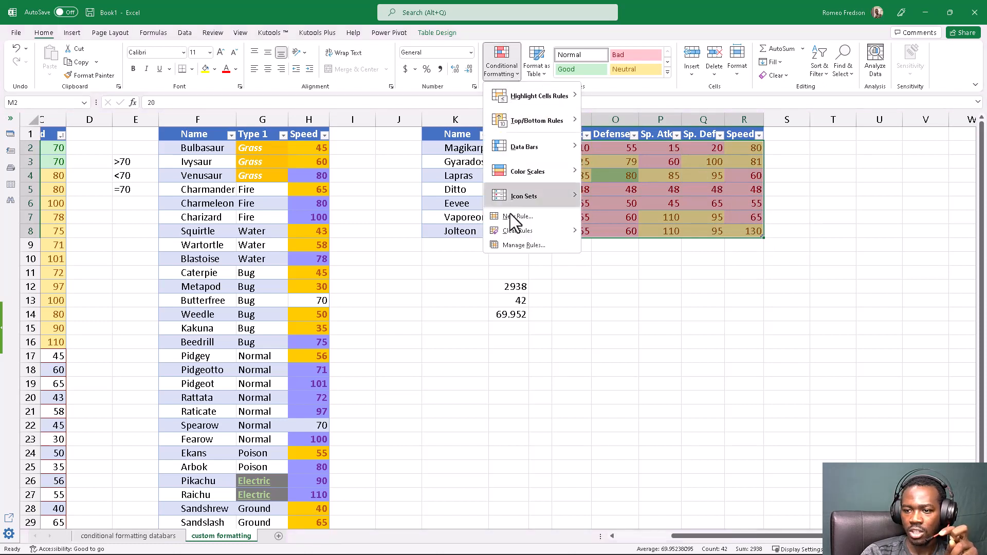
click(521, 245)
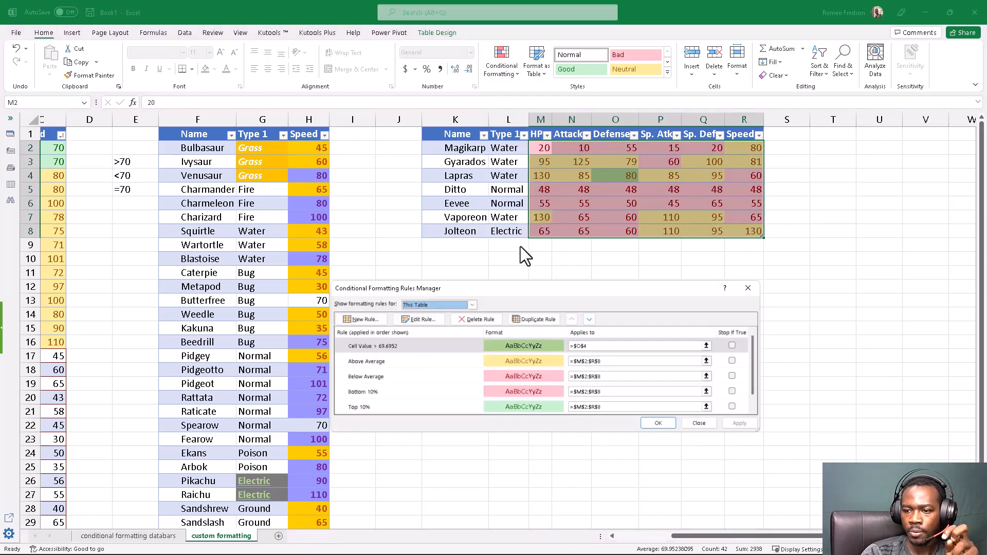
key(Delete)
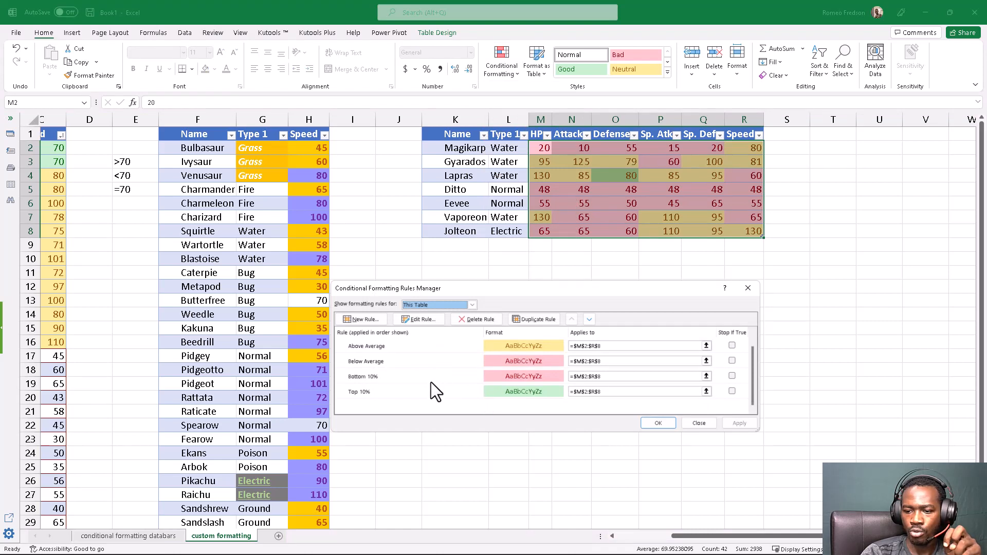
scroll(430, 385, up, 1)
click(448, 346)
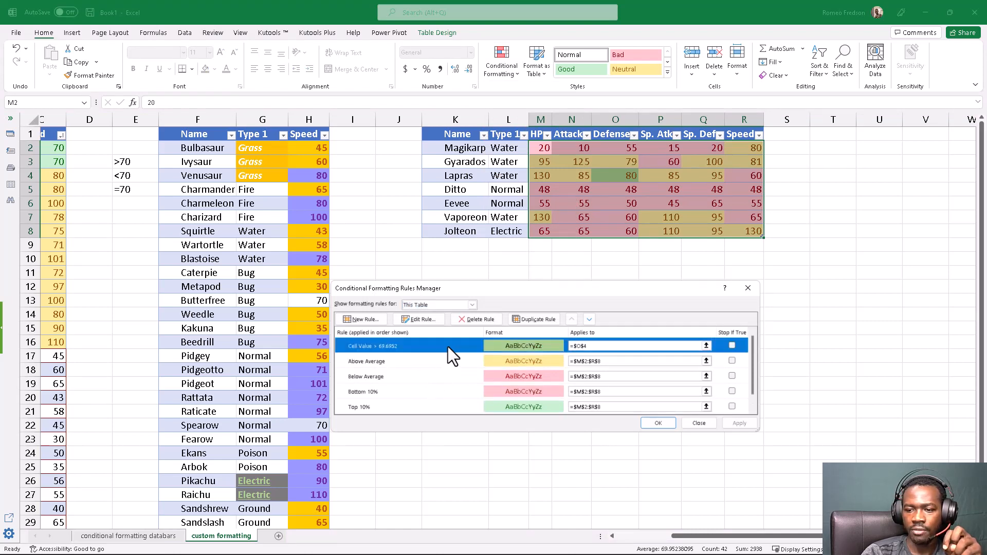
click(470, 319)
click(659, 425)
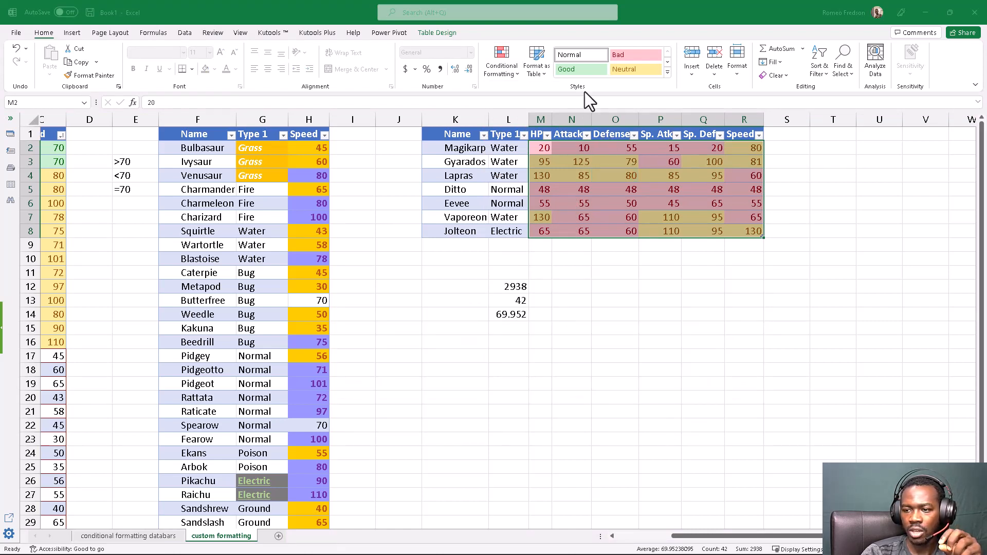
click(599, 300)
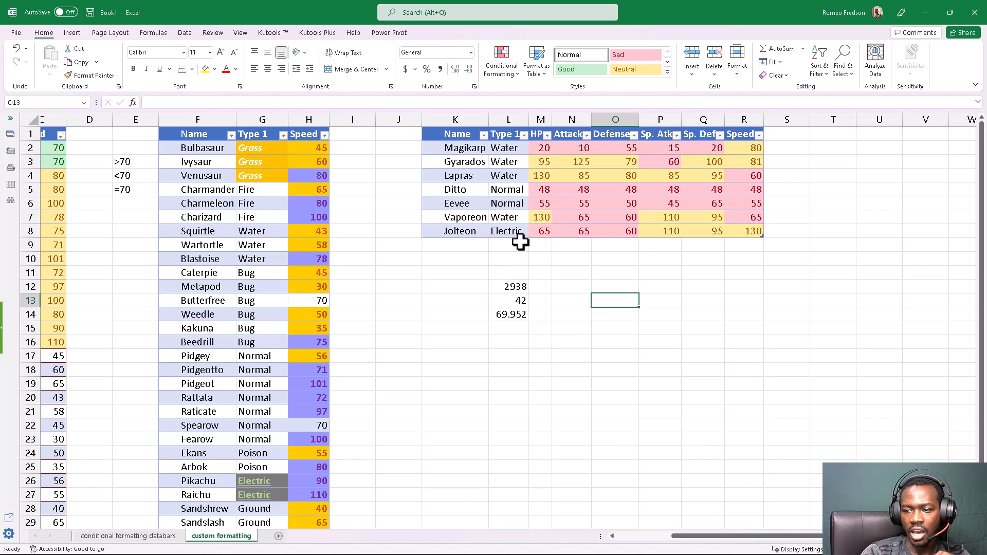
scroll(518, 240, down, 1)
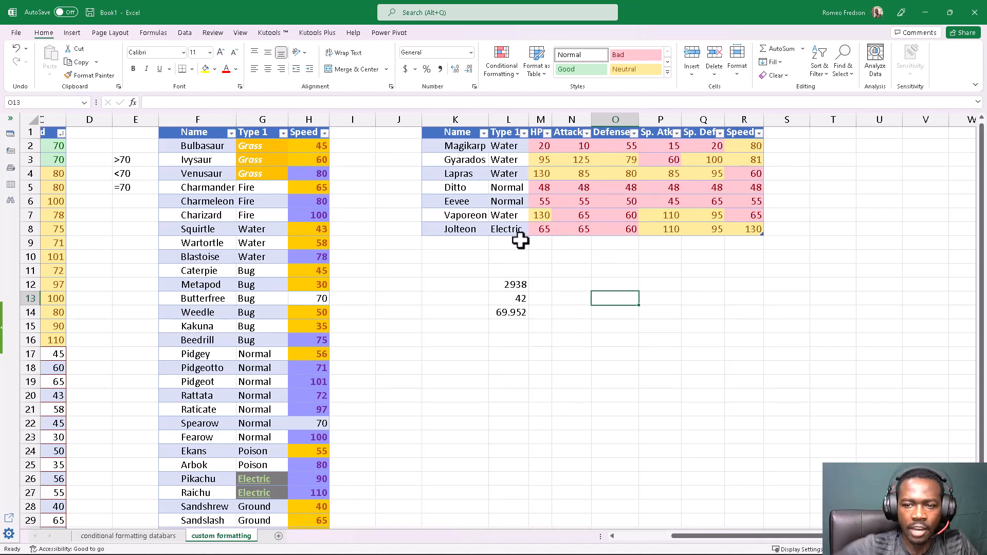